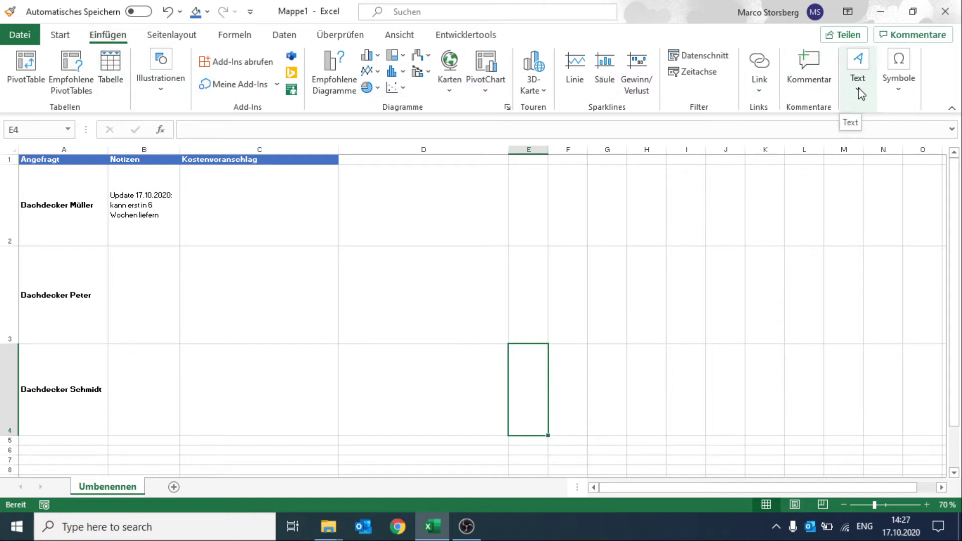
Step: Insert a new Adobe Acrobat Document object and pick the 'Kostenvoranschlag Dachdecker Müller' PDF for it
{"action": "left_click", "coordinate": [858, 92]}
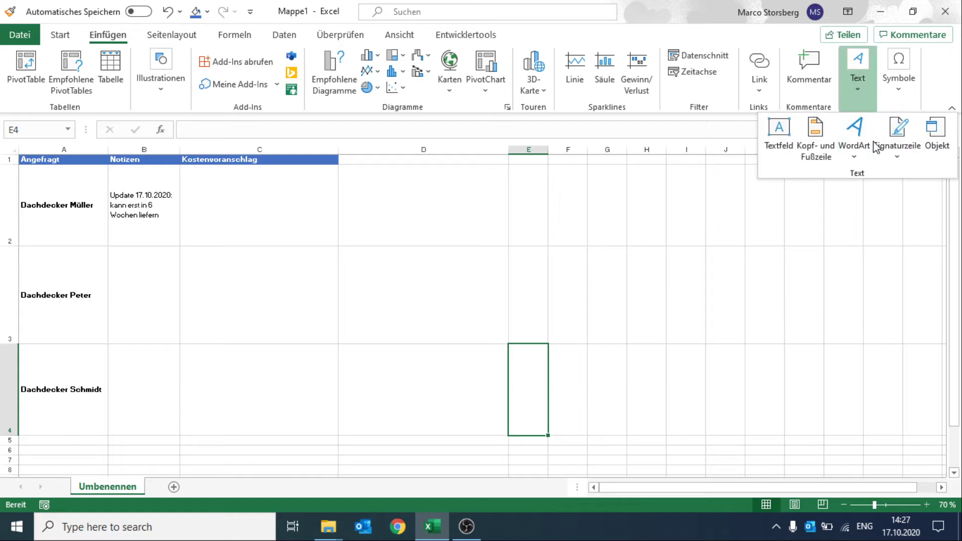
{"action": "left_click", "coordinate": [935, 145]}
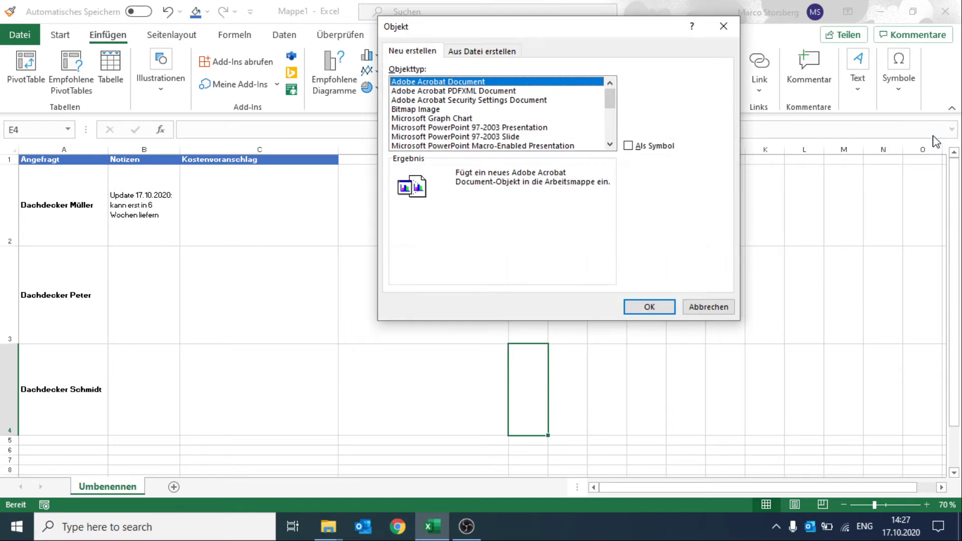
{"action": "left_click_drag", "start_coordinate": [648, 26], "coordinate": [601, 37]}
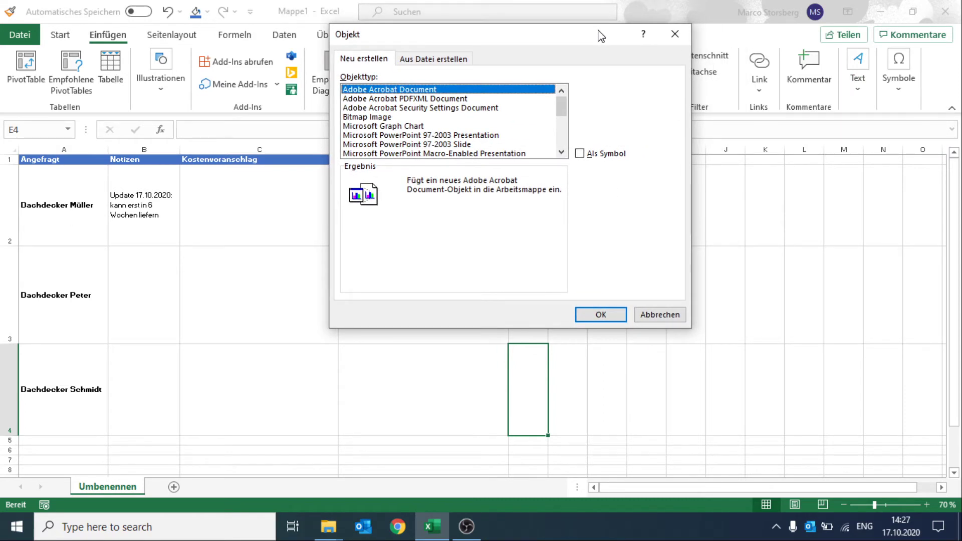
{"action": "scroll", "coordinate": [430, 105], "scroll_direction": "down", "scroll_amount": 1}
{"action": "scroll", "coordinate": [429, 106], "scroll_direction": "down", "scroll_amount": 1}
{"action": "scroll", "coordinate": [471, 109], "scroll_direction": "down", "scroll_amount": 2}
{"action": "scroll", "coordinate": [471, 109], "scroll_direction": "up", "scroll_amount": 4}
{"action": "left_click", "coordinate": [595, 314]}
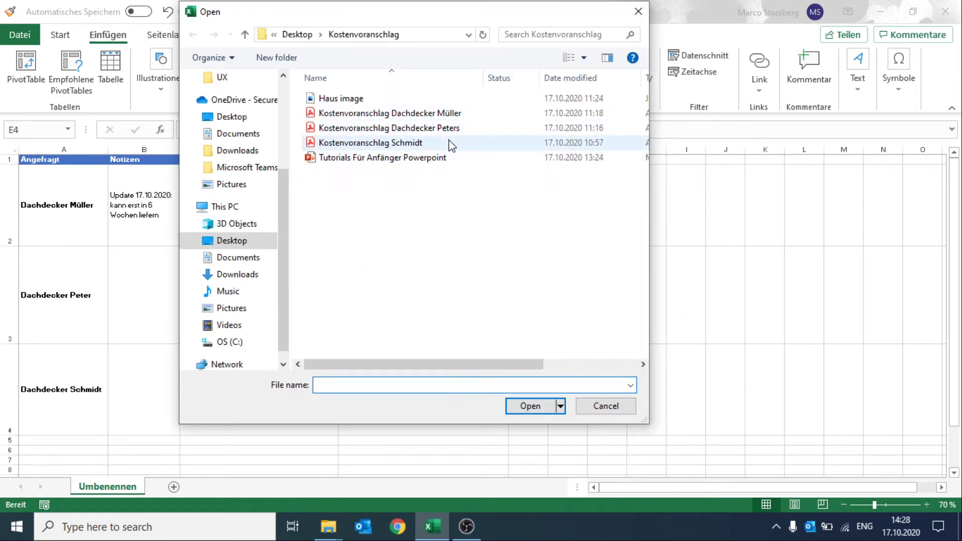
{"action": "left_click_drag", "start_coordinate": [422, 18], "coordinate": [490, 47]}
{"action": "left_click", "coordinate": [495, 143]}
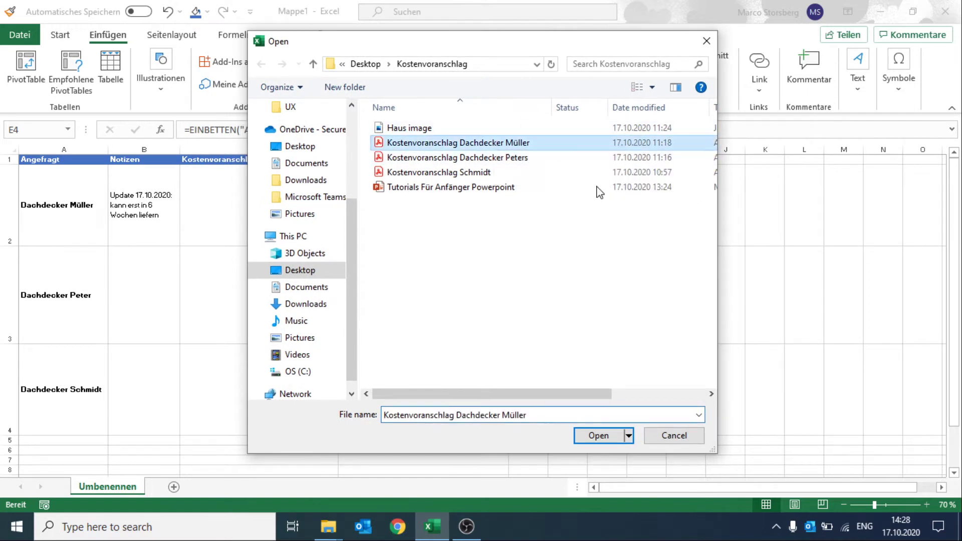
Step: Open the Müller quote PDF in Acrobat Reader, then close Acrobat so it embeds in the sheet
{"action": "left_click", "coordinate": [603, 435]}
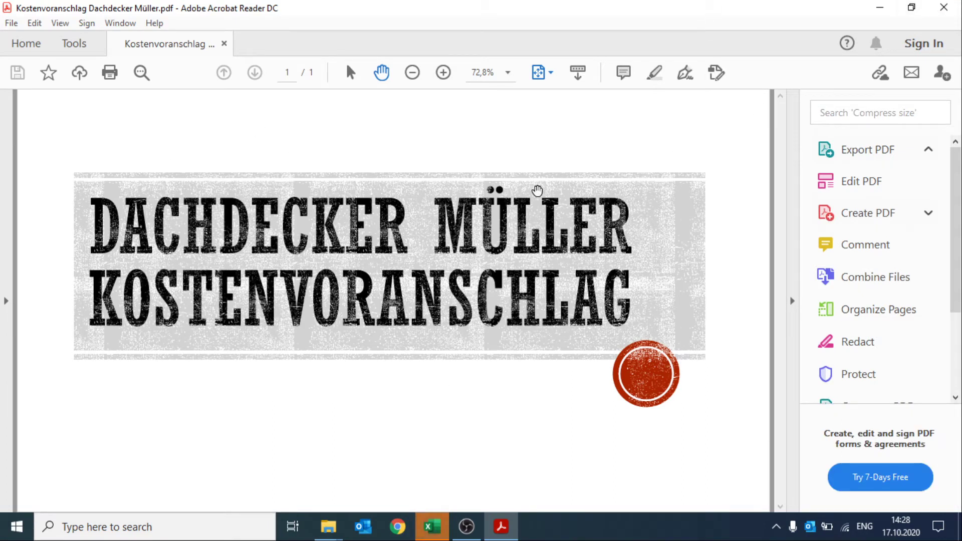
{"action": "left_click", "coordinate": [957, 9]}
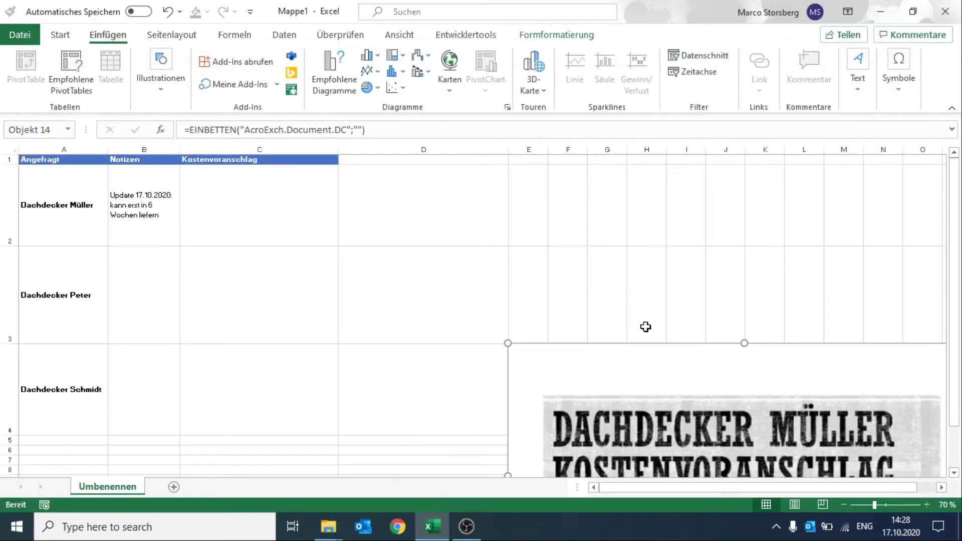
Step: Move and resize the Müller quote object to fit inside cell C2, then deselect it
{"action": "mouse_move", "coordinate": [684, 348]}
{"action": "left_mouse_down"}
{"action": "mouse_move", "coordinate": [413, 207]}
{"action": "mouse_move", "coordinate": [396, 141]}
{"action": "mouse_move", "coordinate": [411, 175]}
{"action": "left_mouse_up"}
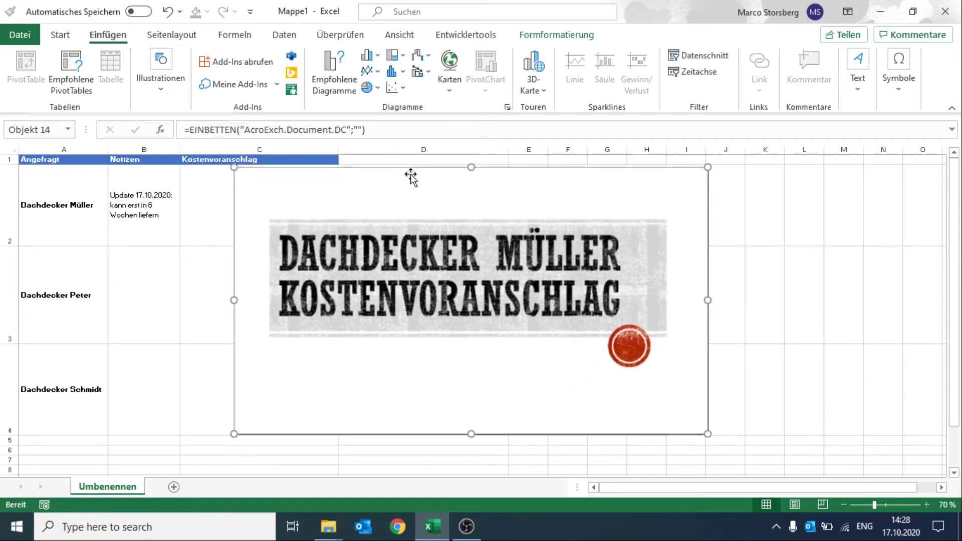
{"action": "left_click_drag", "start_coordinate": [707, 433], "coordinate": [399, 256]}
{"action": "left_click_drag", "start_coordinate": [341, 211], "coordinate": [299, 232]}
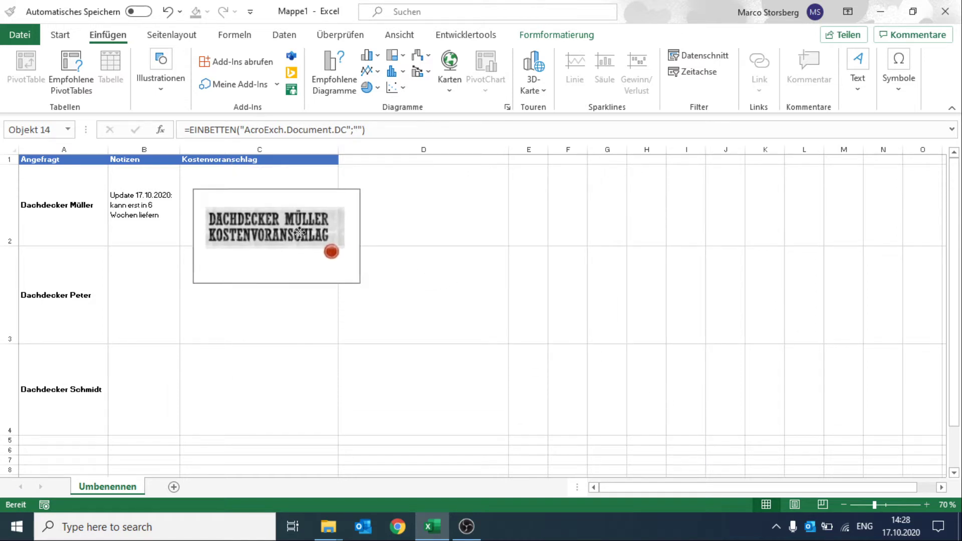
{"action": "left_click_drag", "start_coordinate": [359, 283], "coordinate": [278, 206]}
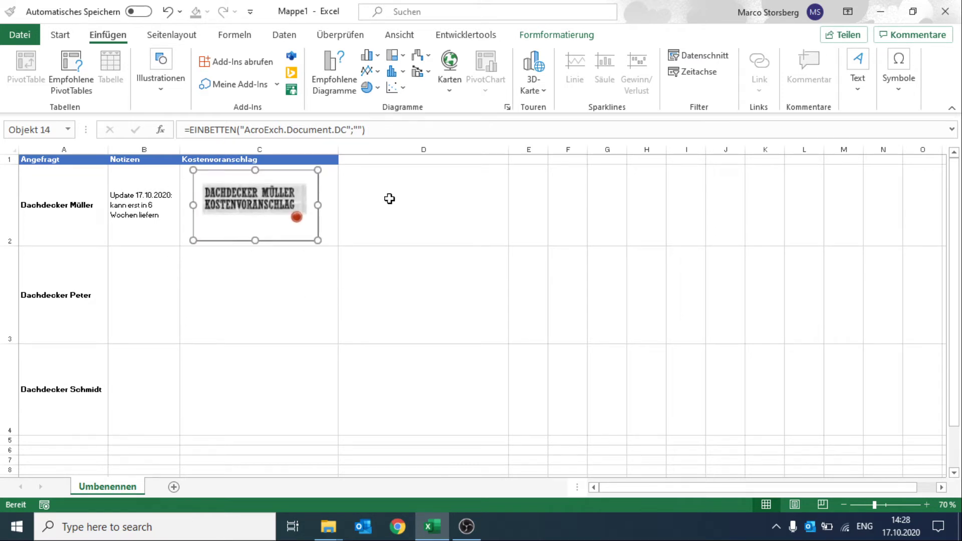
{"action": "left_click", "coordinate": [284, 268]}
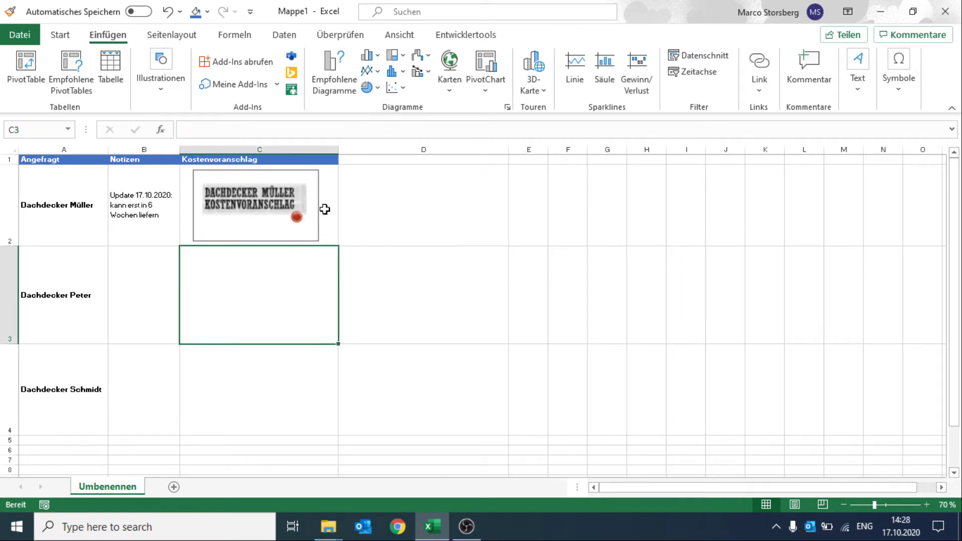
{"action": "left_click", "coordinate": [325, 209]}
Step: Select C3 and set up a new Adobe Acrobat Document object displayed as an icon
{"action": "left_click", "coordinate": [241, 267]}
{"action": "left_click", "coordinate": [860, 89]}
{"action": "left_click", "coordinate": [935, 135]}
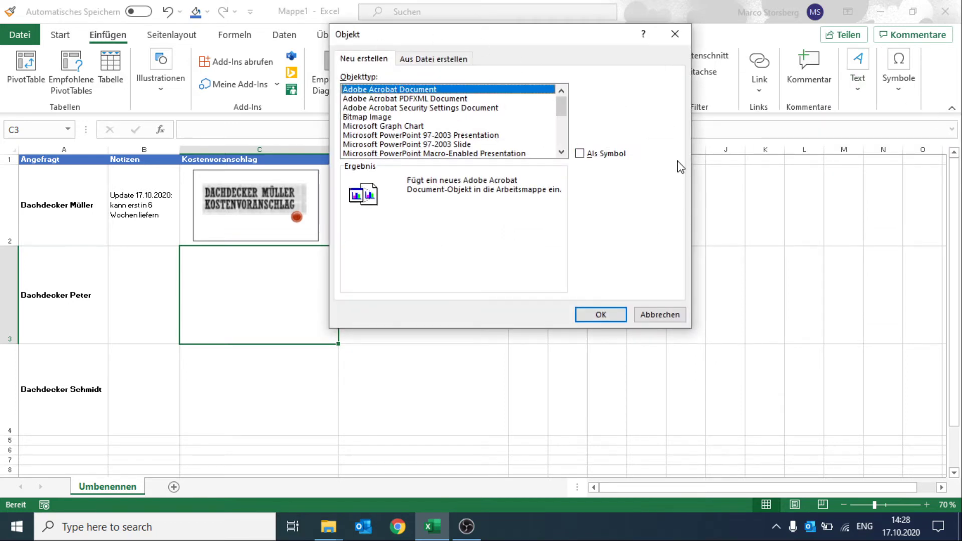
{"action": "left_click", "coordinate": [581, 154]}
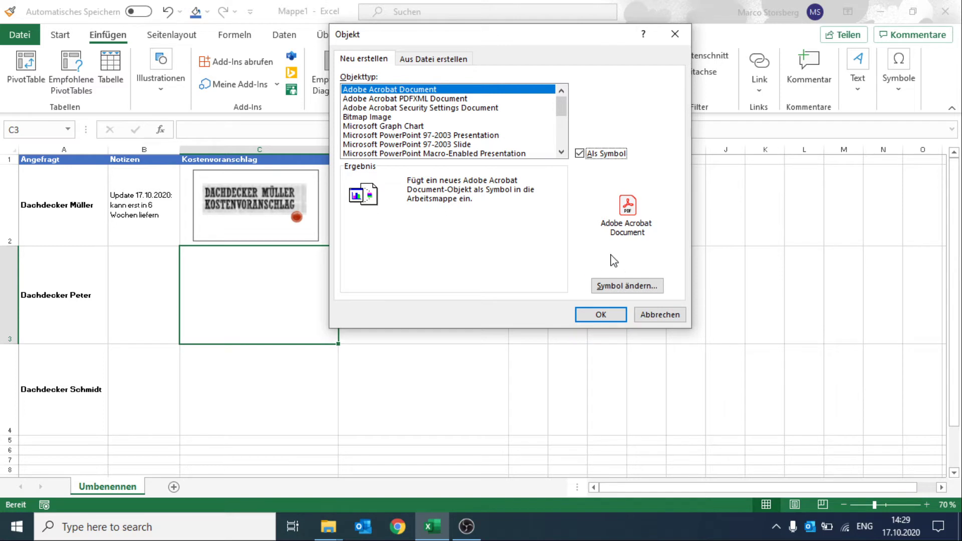
Step: Change the object icon's caption to 'KV Peter'
{"action": "left_click", "coordinate": [645, 286]}
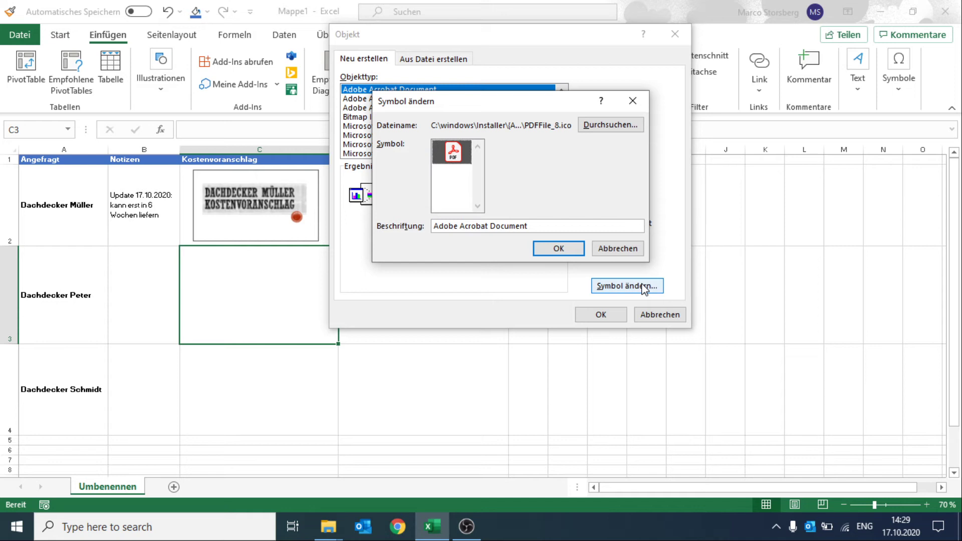
{"action": "left_click_drag", "start_coordinate": [535, 226], "coordinate": [402, 226]}
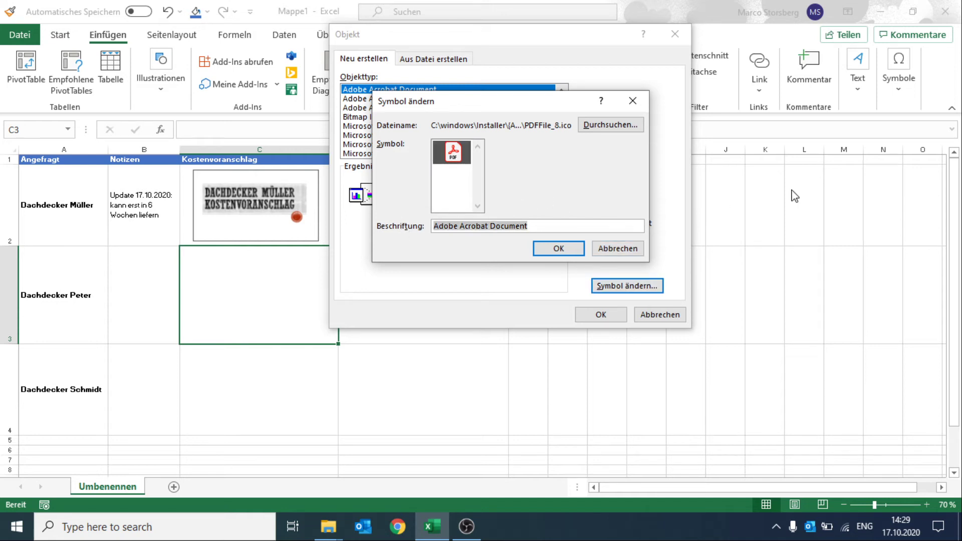
{"action": "key", "text": "BackSpace"}
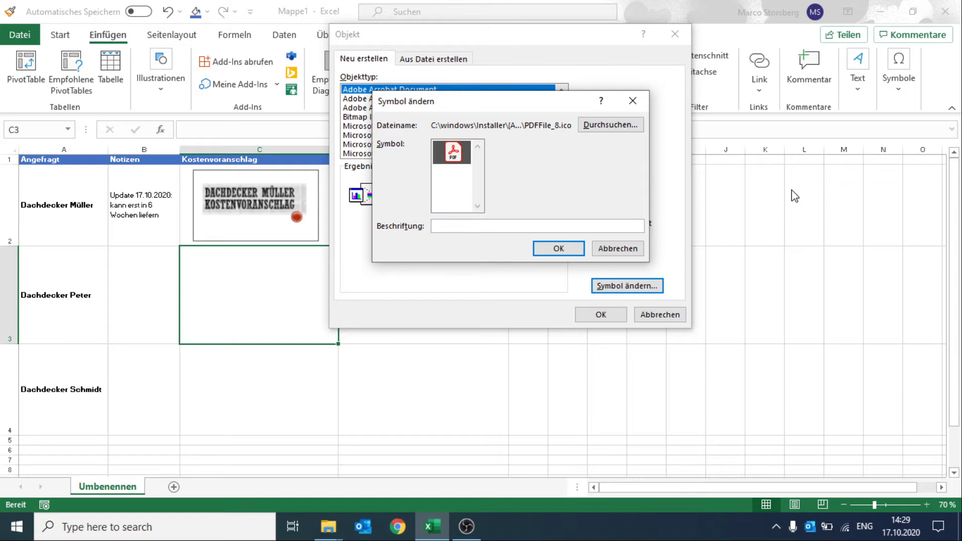
{"action": "type", "text": "KV"}
{"action": "type", "text": " Peter"}
{"action": "left_click", "coordinate": [560, 249]}
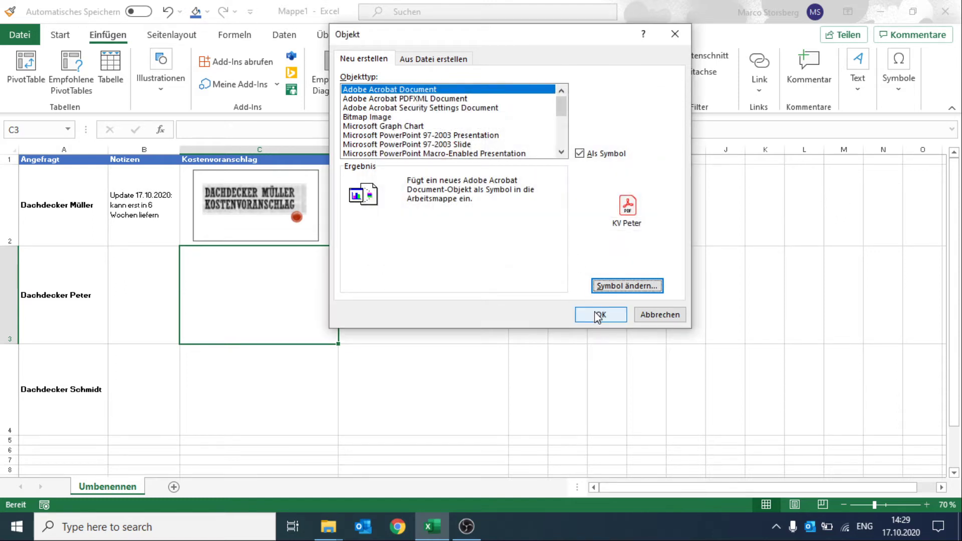
Step: Embed the 'Kostenvoranschlag Dachdecker Peters' PDF as the icon object and close Acrobat
{"action": "left_click", "coordinate": [595, 307]}
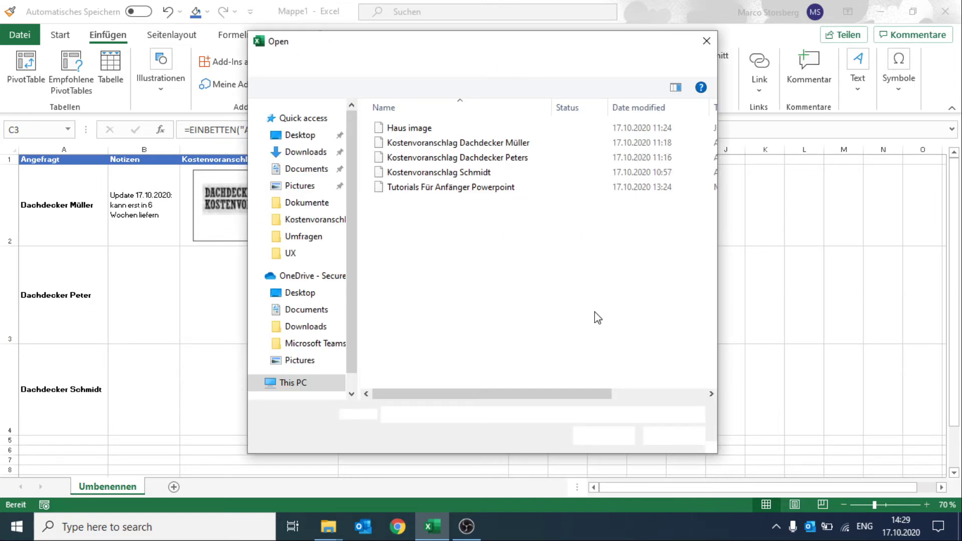
{"action": "left_click", "coordinate": [508, 158]}
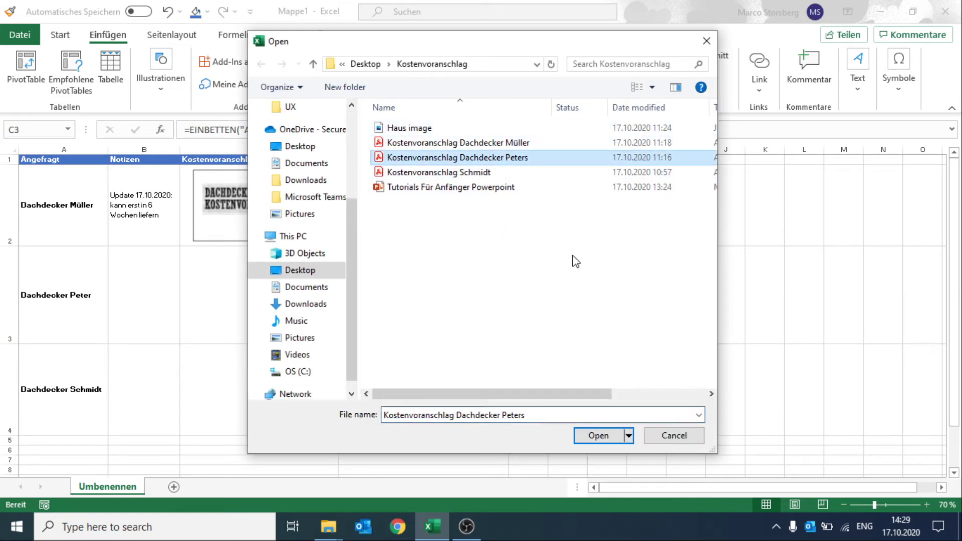
{"action": "left_click", "coordinate": [597, 436]}
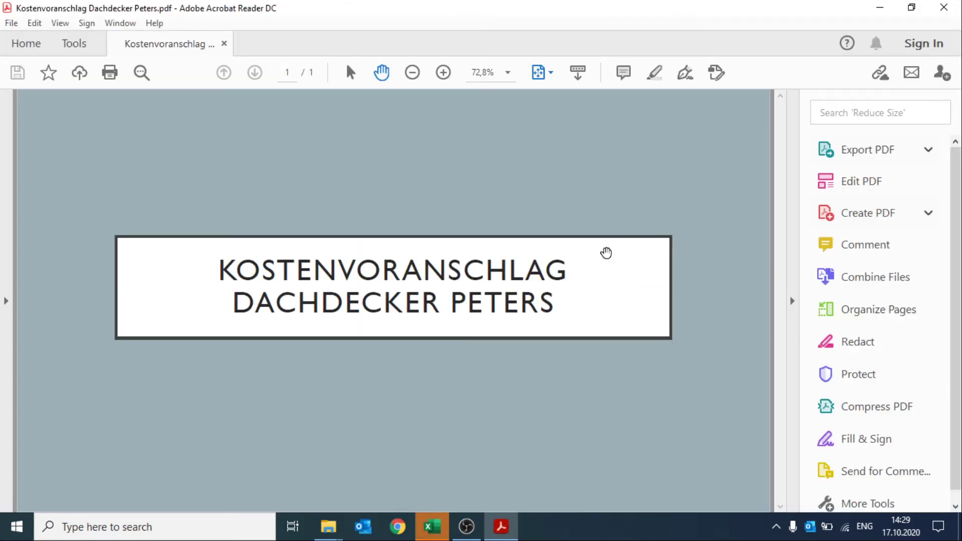
{"action": "left_click", "coordinate": [943, 7]}
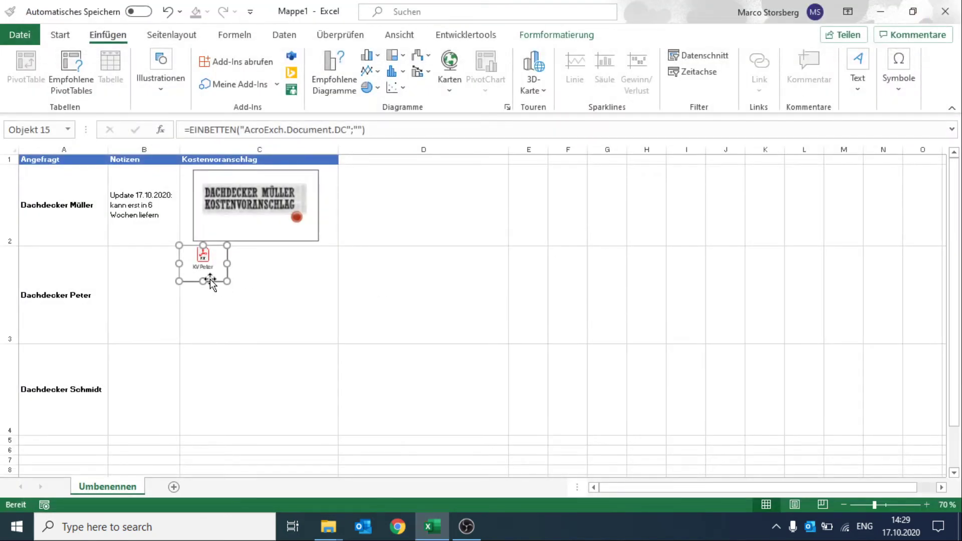
Step: Enlarge the KV Peter icon to fill cell C3, then double-click it to open the quote
{"action": "left_click_drag", "start_coordinate": [220, 281], "coordinate": [280, 322]}
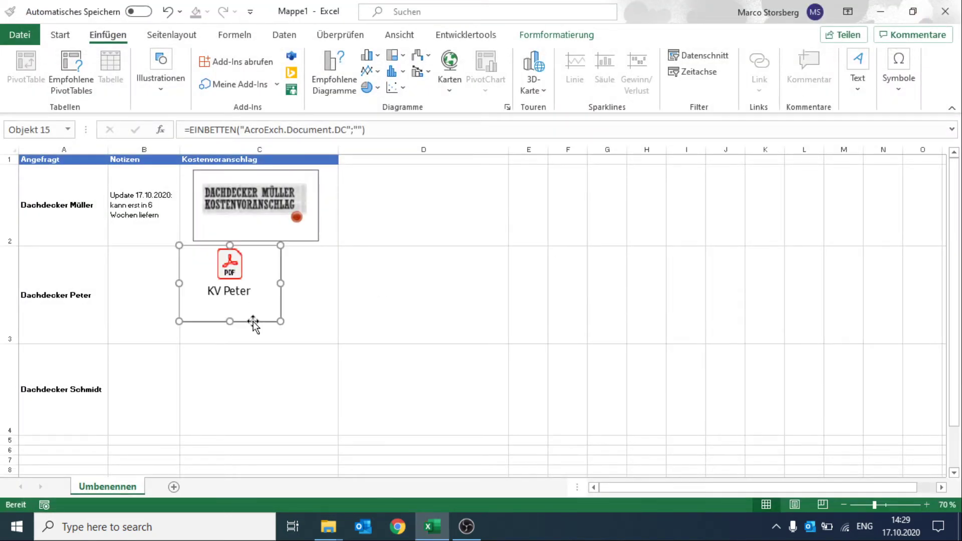
{"action": "left_click_drag", "start_coordinate": [236, 285], "coordinate": [248, 292]}
{"action": "left_click", "coordinate": [406, 306]}
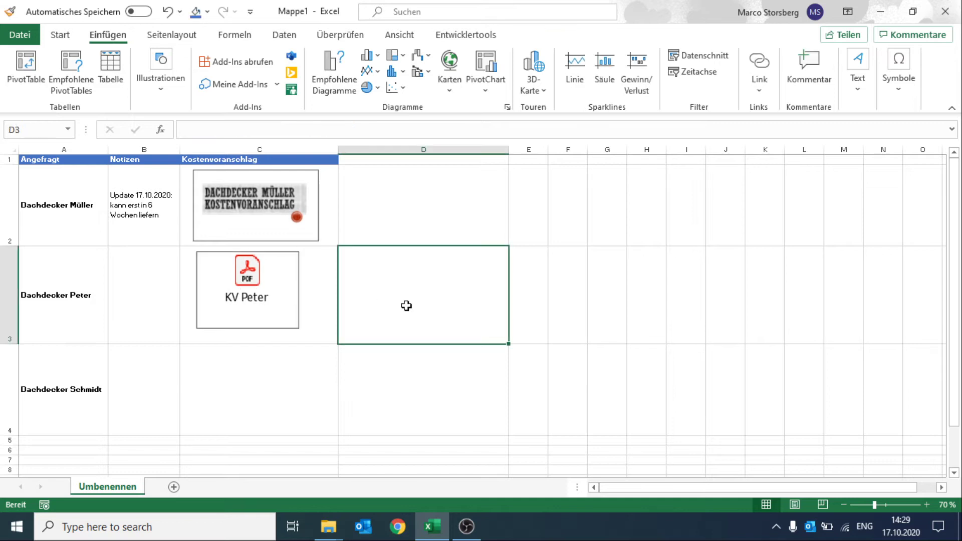
{"action": "left_click", "coordinate": [418, 381]}
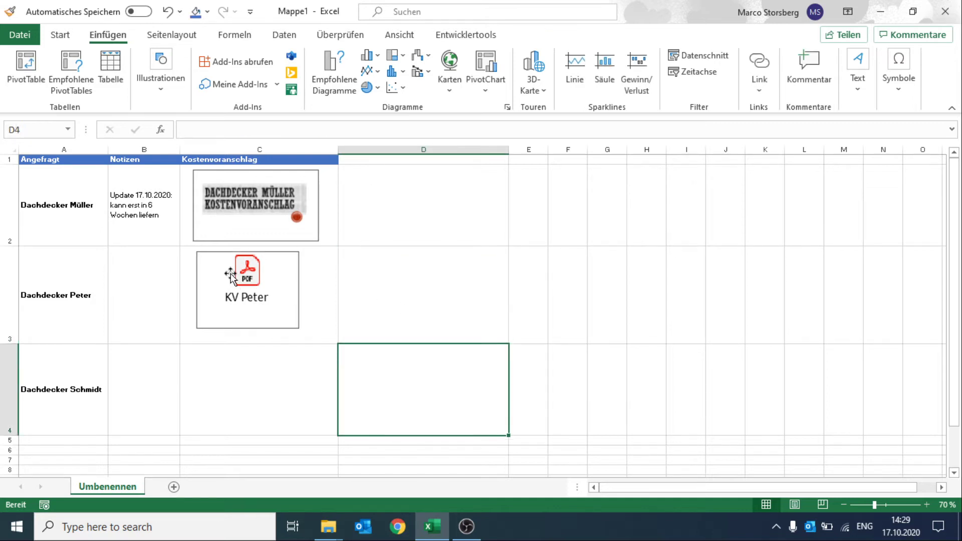
{"action": "double_click", "coordinate": [245, 275]}
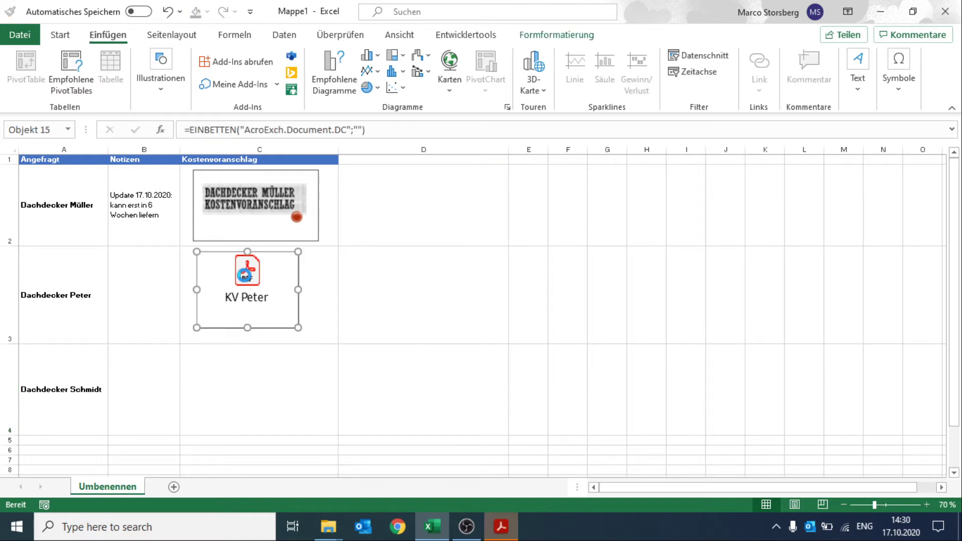
{"action": "left_click", "coordinate": [501, 528]}
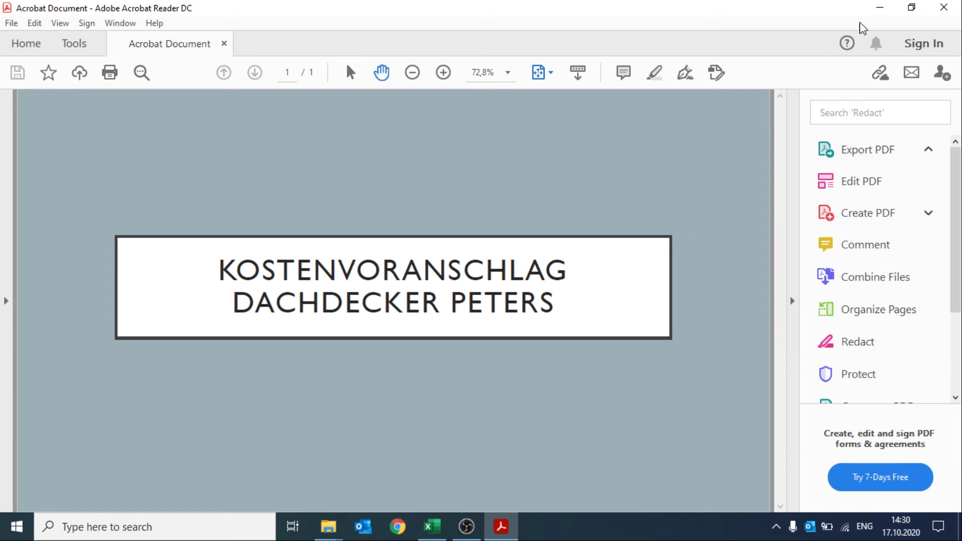
{"action": "left_click", "coordinate": [943, 7]}
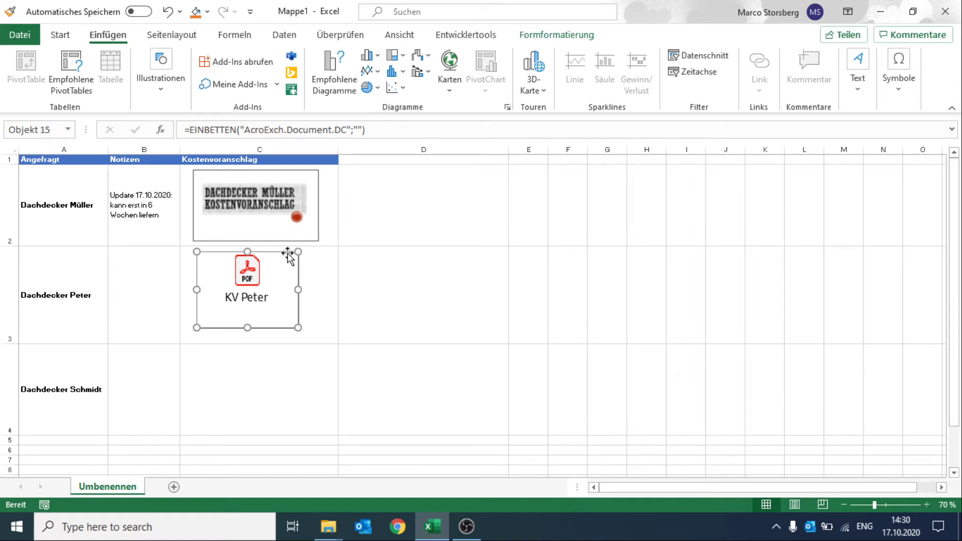
{"action": "key", "text": "Delete"}
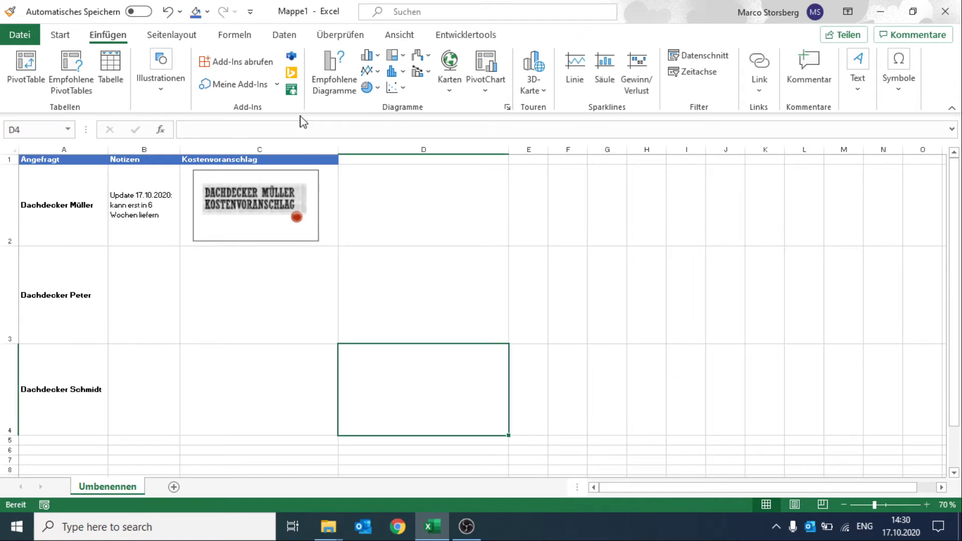
Step: In the Object dialog's Aus Datei erstellen tab, browse to the 'Kostenvoranschlag Dachdecker Peters' PDF
{"action": "left_click", "coordinate": [858, 70]}
{"action": "left_click", "coordinate": [942, 138]}
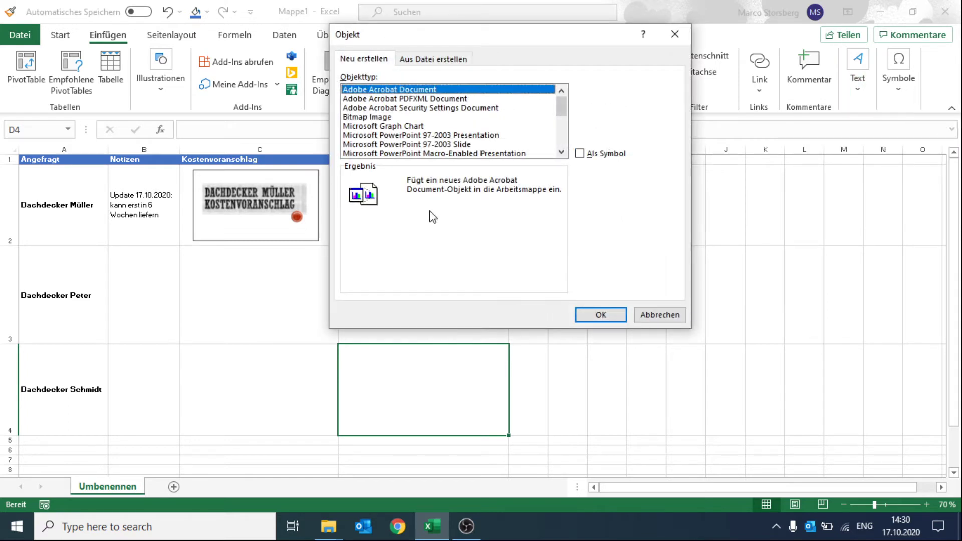
{"action": "left_click", "coordinate": [443, 60]}
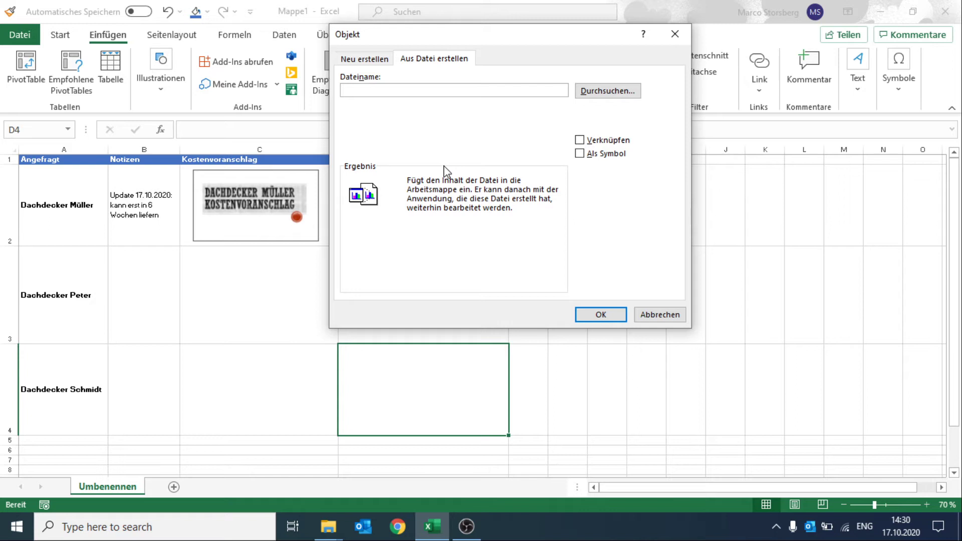
{"action": "left_click", "coordinate": [579, 154]}
{"action": "left_click", "coordinate": [579, 154]}
{"action": "left_click", "coordinate": [588, 97]}
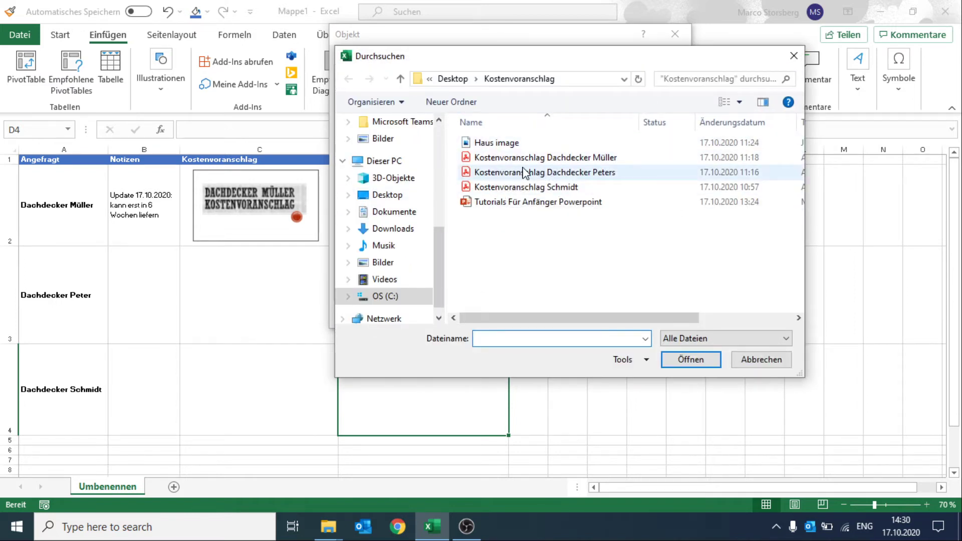
{"action": "left_click", "coordinate": [541, 173]}
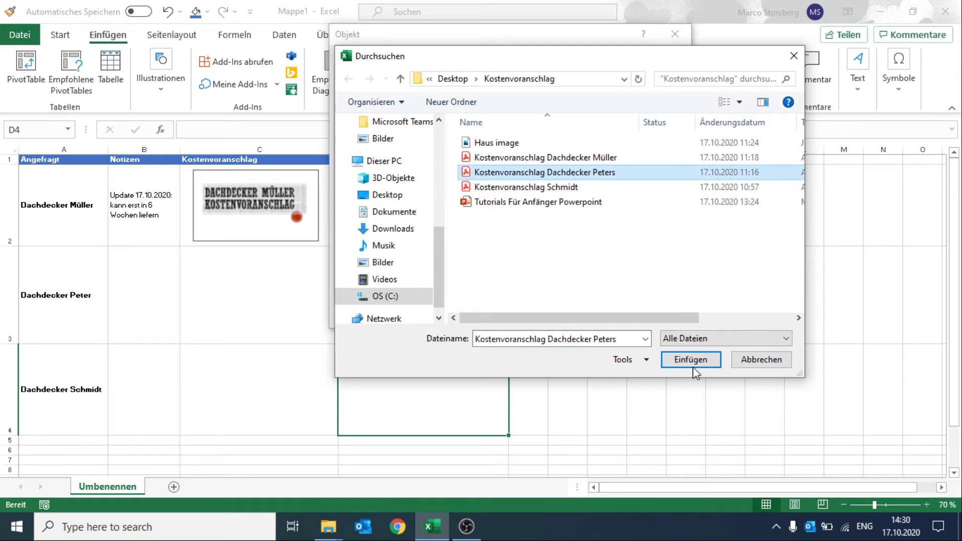
{"action": "left_click", "coordinate": [693, 365]}
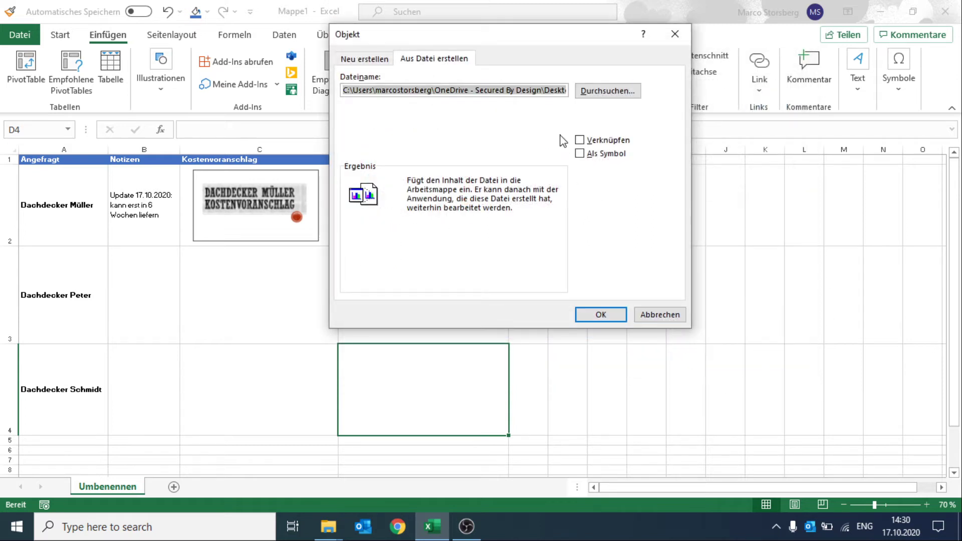
Step: Embed the Peters quote PDF with Als Symbol ticked so it shows as an icon
{"action": "left_click", "coordinate": [579, 153]}
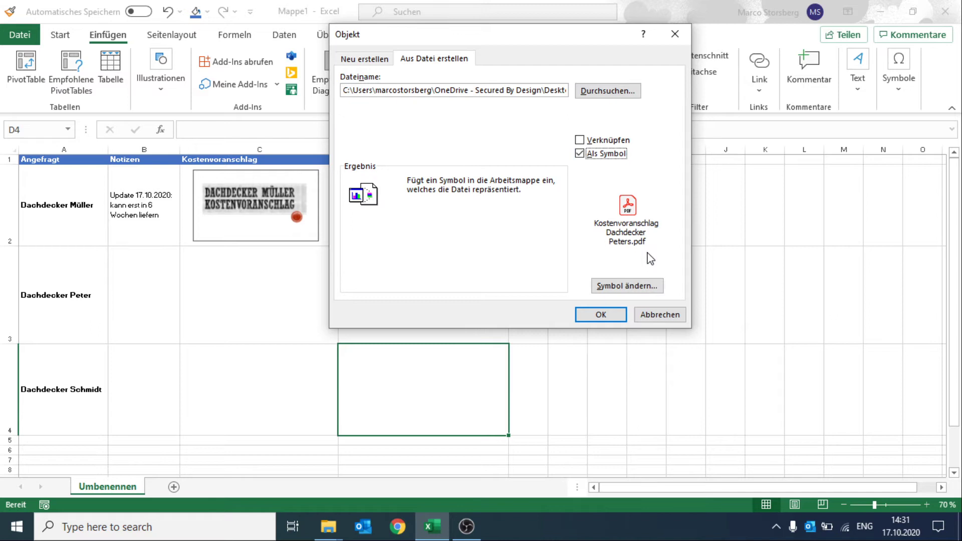
{"action": "left_click", "coordinate": [580, 155]}
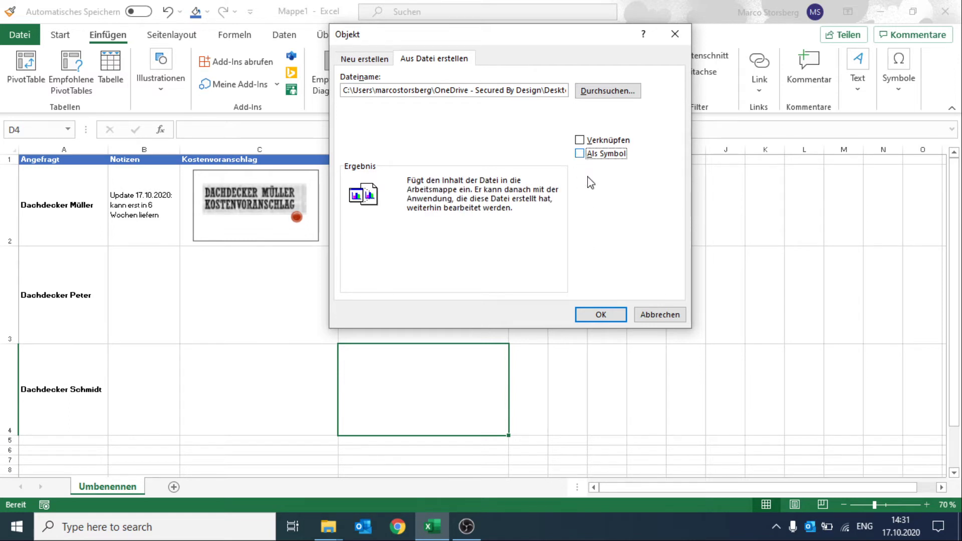
{"action": "left_click", "coordinate": [579, 154]}
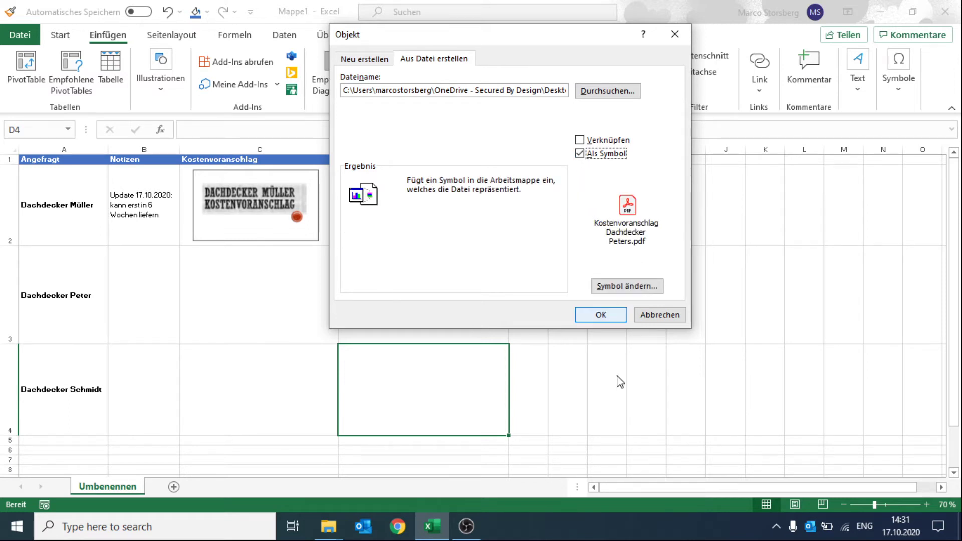
{"action": "left_click", "coordinate": [601, 314]}
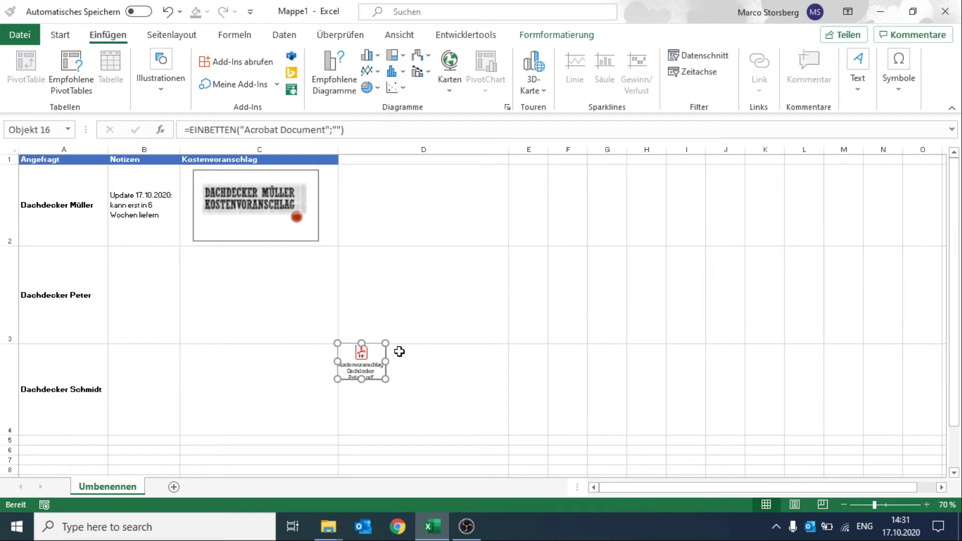
Step: Move the Peters PDF icon into cell C3 and open its context menu
{"action": "mouse_move", "coordinate": [376, 358]}
{"action": "left_mouse_down"}
{"action": "mouse_move", "coordinate": [254, 275]}
{"action": "mouse_move", "coordinate": [286, 327]}
{"action": "mouse_move", "coordinate": [279, 295]}
{"action": "mouse_move", "coordinate": [252, 325]}
{"action": "left_mouse_up"}
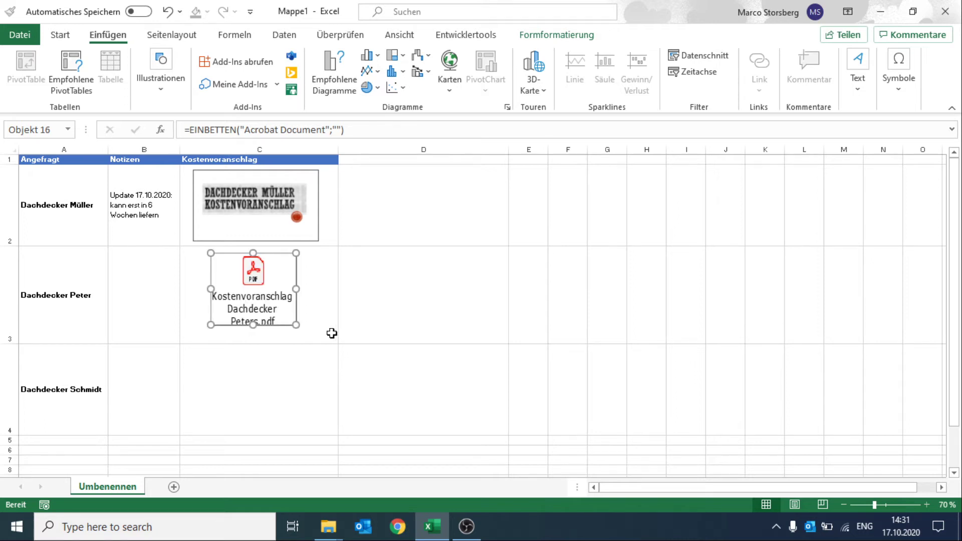
{"action": "left_click", "coordinate": [304, 296]}
{"action": "left_click", "coordinate": [379, 298]}
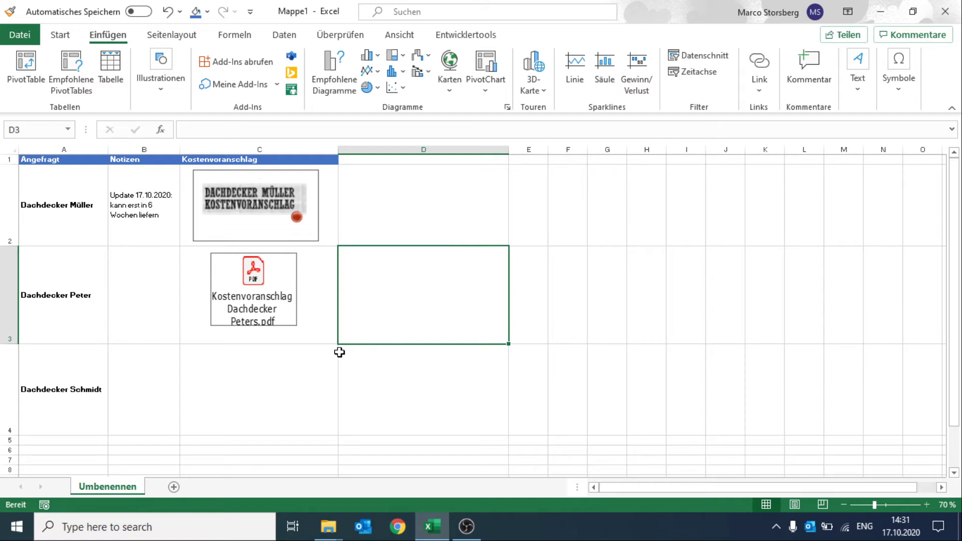
{"action": "right_click", "coordinate": [277, 299]}
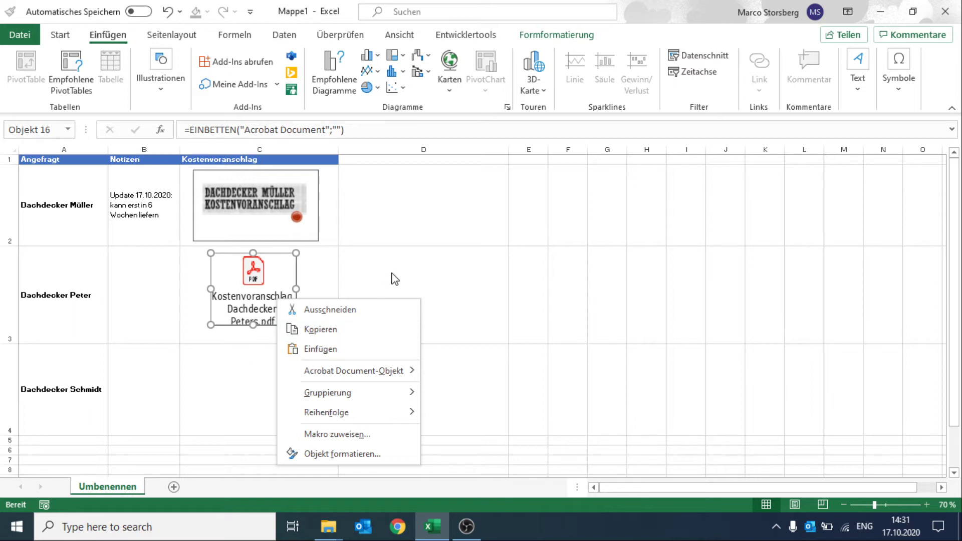
{"action": "key", "text": "Escape"}
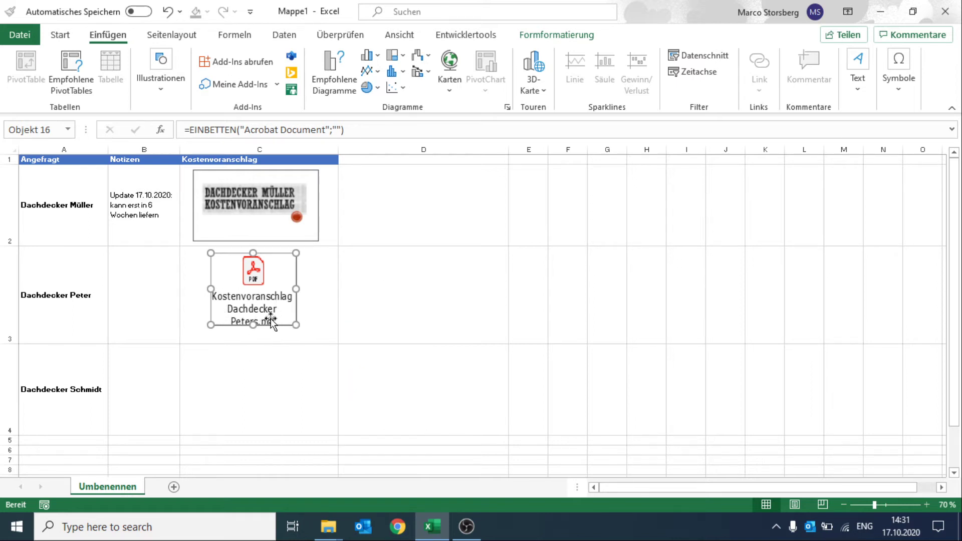
{"action": "right_click", "coordinate": [250, 307]}
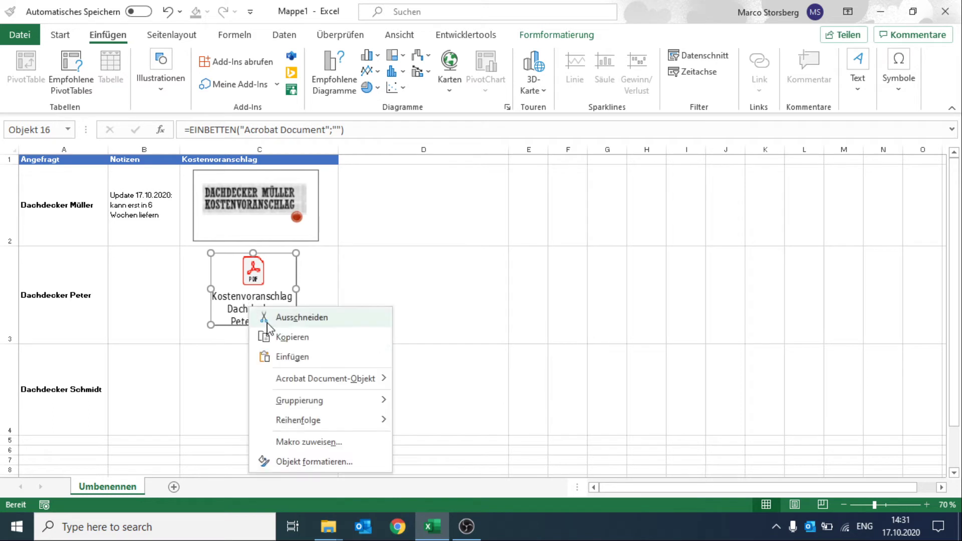
{"action": "mouse_move", "coordinate": [325, 378]}
{"action": "left_click", "coordinate": [461, 404]}
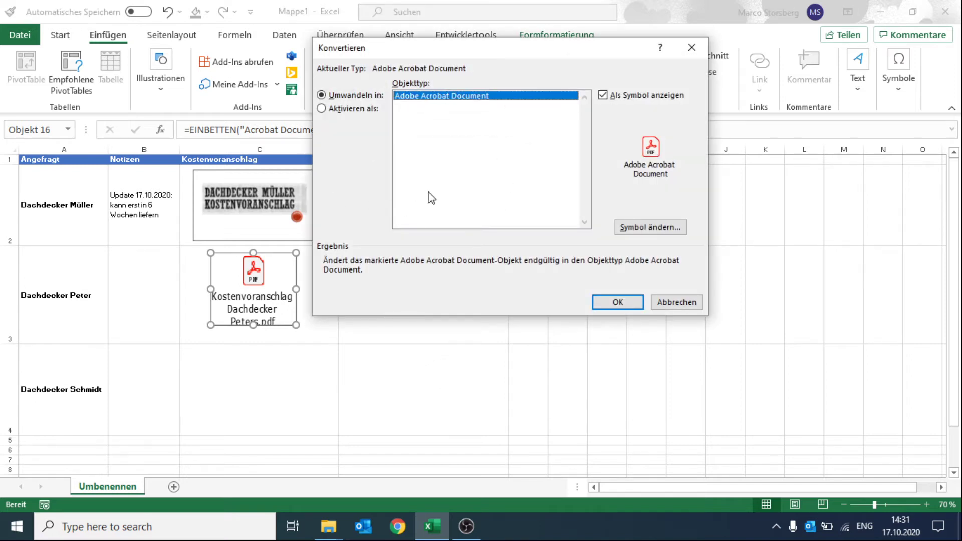
{"action": "left_click", "coordinate": [660, 230]}
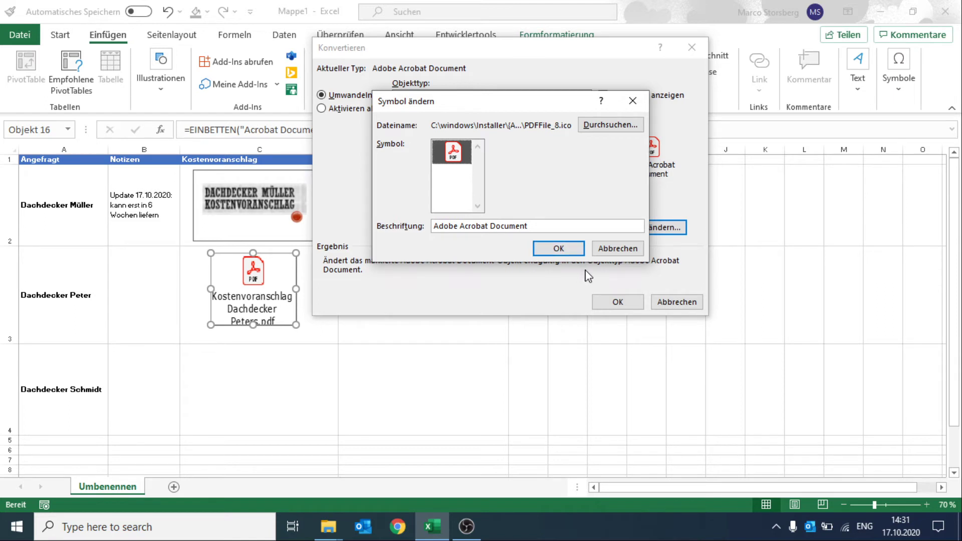
{"action": "left_click", "coordinate": [610, 251]}
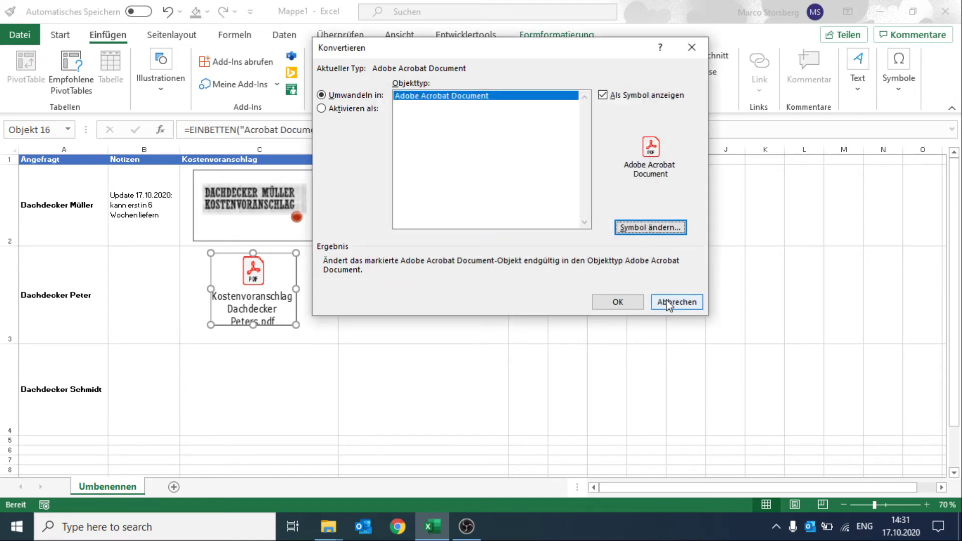
{"action": "left_click", "coordinate": [666, 302]}
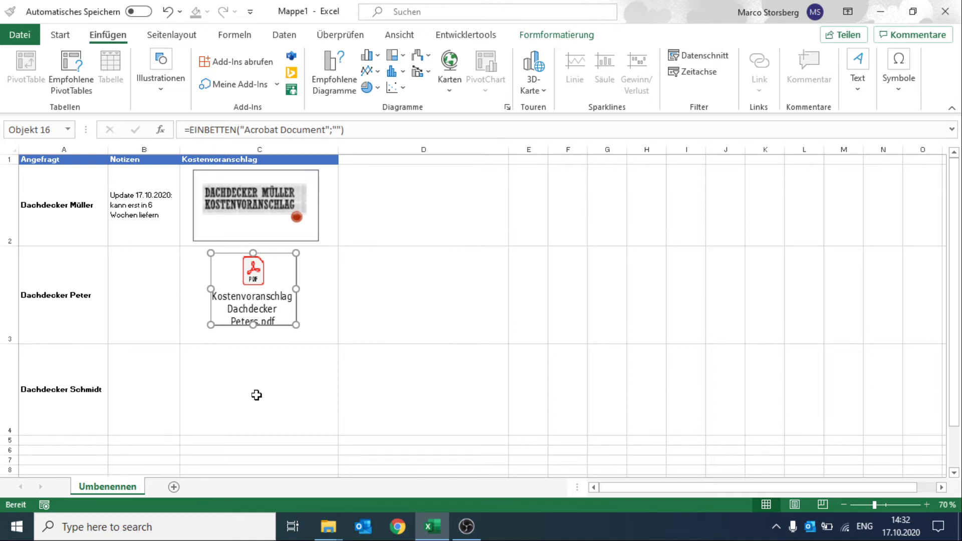
Step: Insert the 'Haus image' picture from this device and place it in cell C4
{"action": "left_click", "coordinate": [257, 394]}
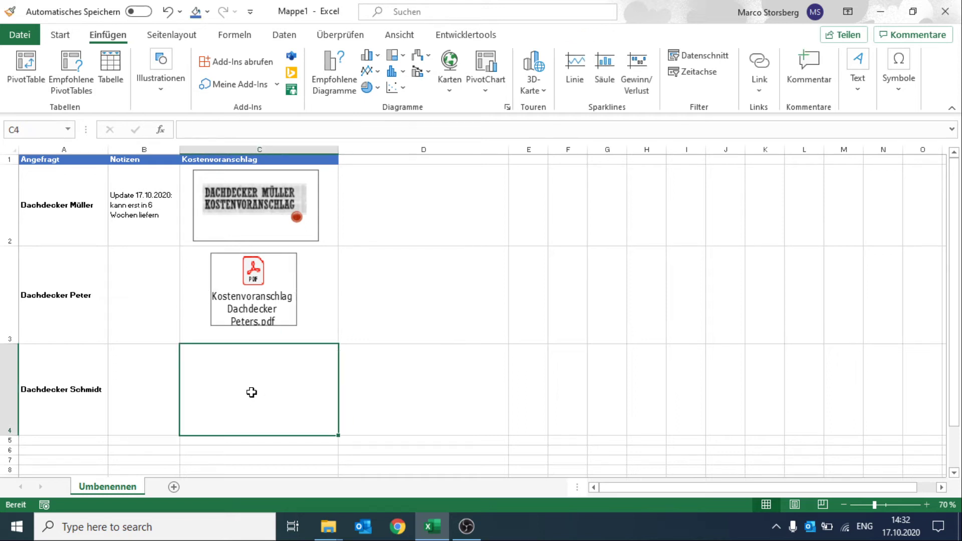
{"action": "left_click", "coordinate": [165, 89]}
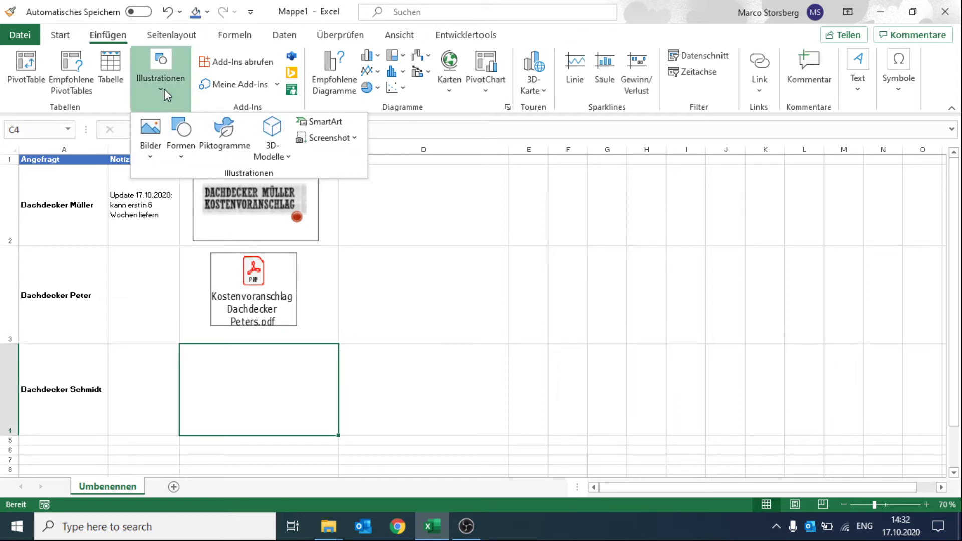
{"action": "left_click", "coordinate": [153, 150]}
{"action": "left_click", "coordinate": [167, 200]}
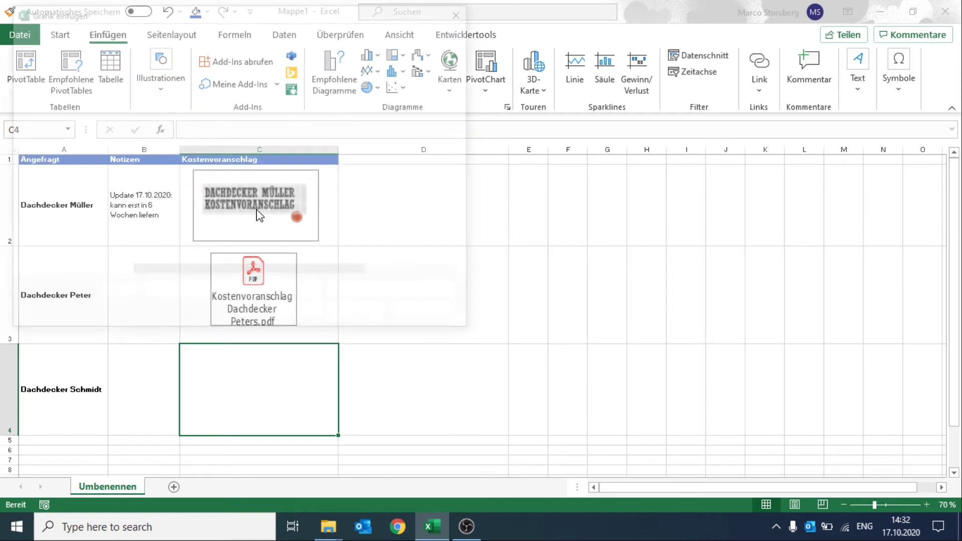
{"action": "left_click", "coordinate": [185, 125]}
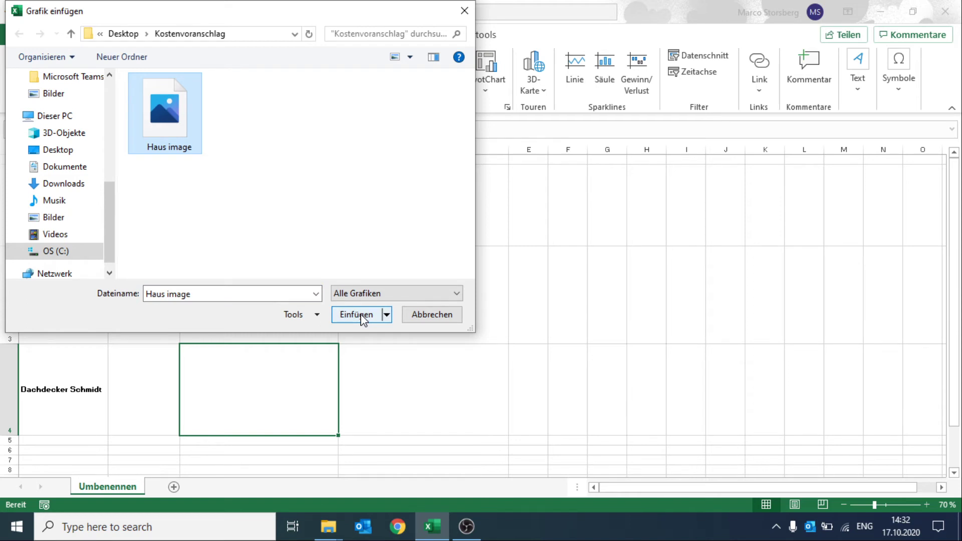
{"action": "left_click", "coordinate": [363, 315]}
{"action": "mouse_move", "coordinate": [269, 364]}
{"action": "left_mouse_down"}
{"action": "mouse_move", "coordinate": [562, 285]}
{"action": "mouse_move", "coordinate": [261, 377]}
{"action": "left_mouse_up"}
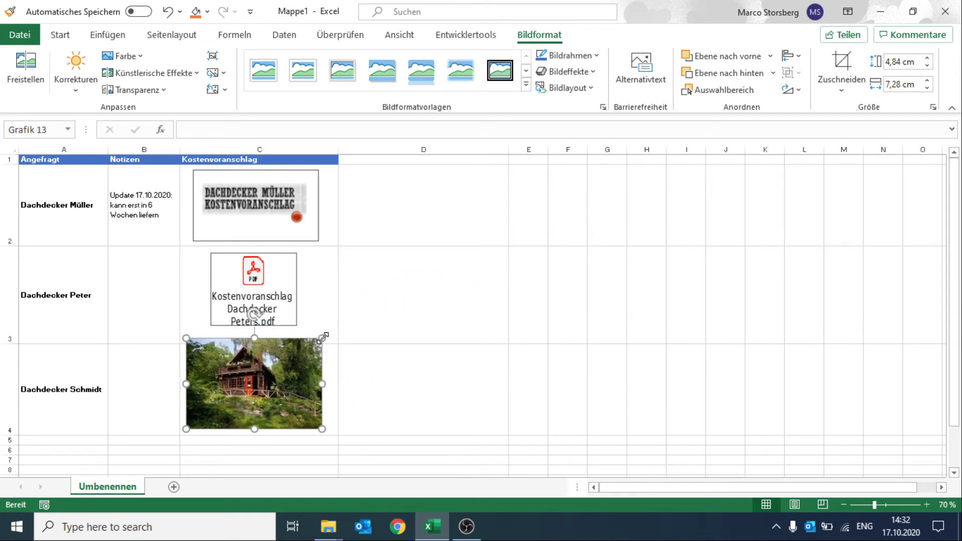
Step: Shrink the house picture to 3.52 × 5.29 cm and position it inside cell C4
{"action": "left_click_drag", "start_coordinate": [322, 337], "coordinate": [285, 363]}
{"action": "left_click_drag", "start_coordinate": [239, 398], "coordinate": [252, 396]}
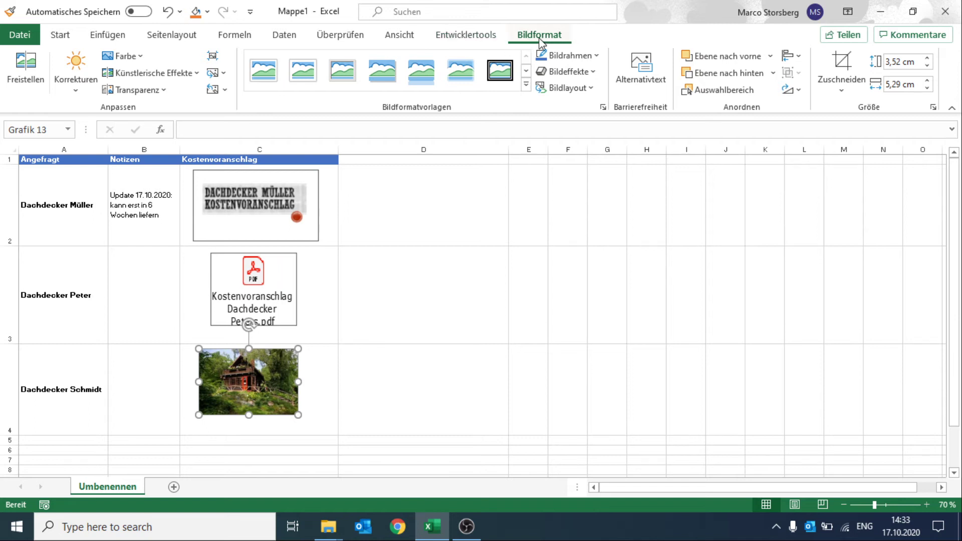
{"action": "left_click", "coordinate": [591, 94]}
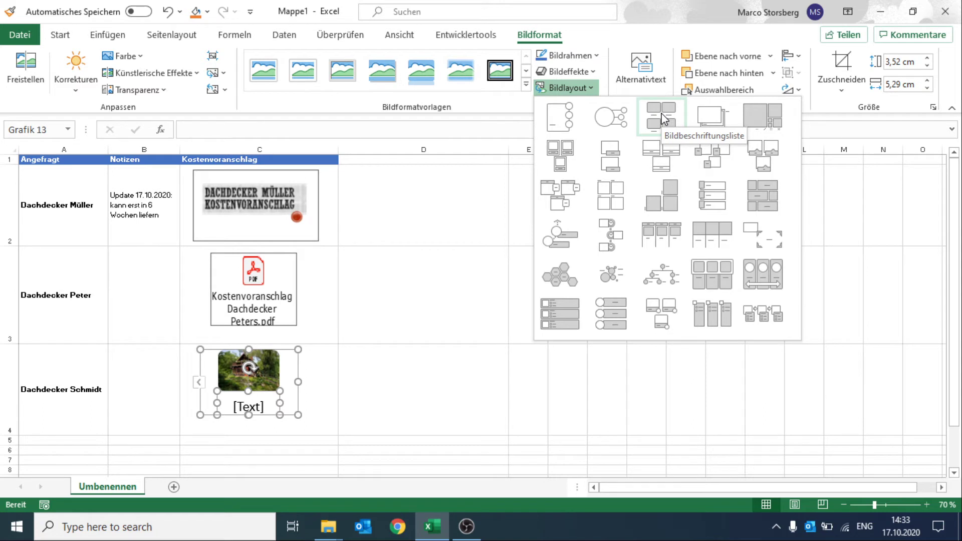
Step: Apply the Bildbeschriftungsliste layout to the house picture and caption it 'Haus 1'
{"action": "left_click", "coordinate": [663, 117]}
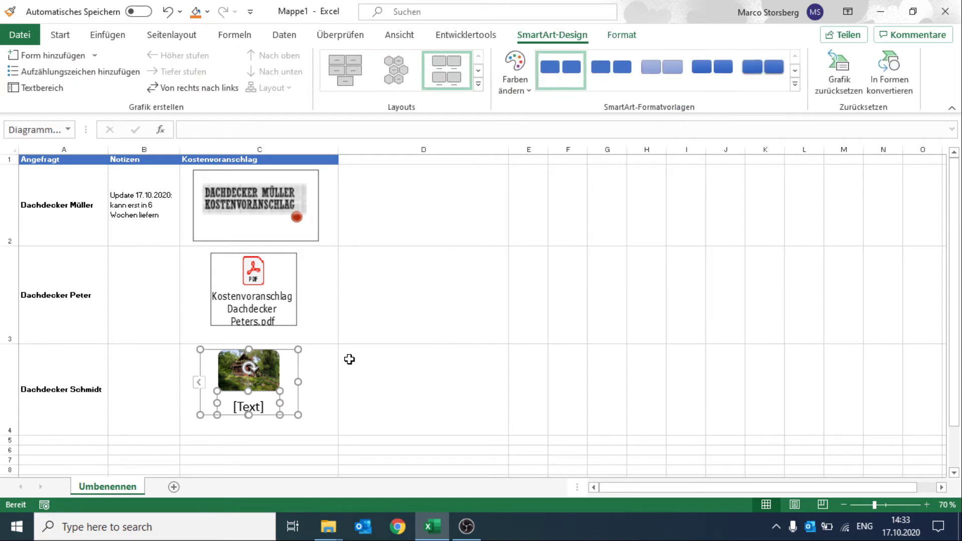
{"action": "left_click", "coordinate": [259, 408]}
{"action": "type", "text": "Haus 1"}
{"action": "left_click", "coordinate": [354, 372]}
Step: Enlarge the captioned Haus 1 graphic so it fills cell C4
{"action": "left_click", "coordinate": [268, 380]}
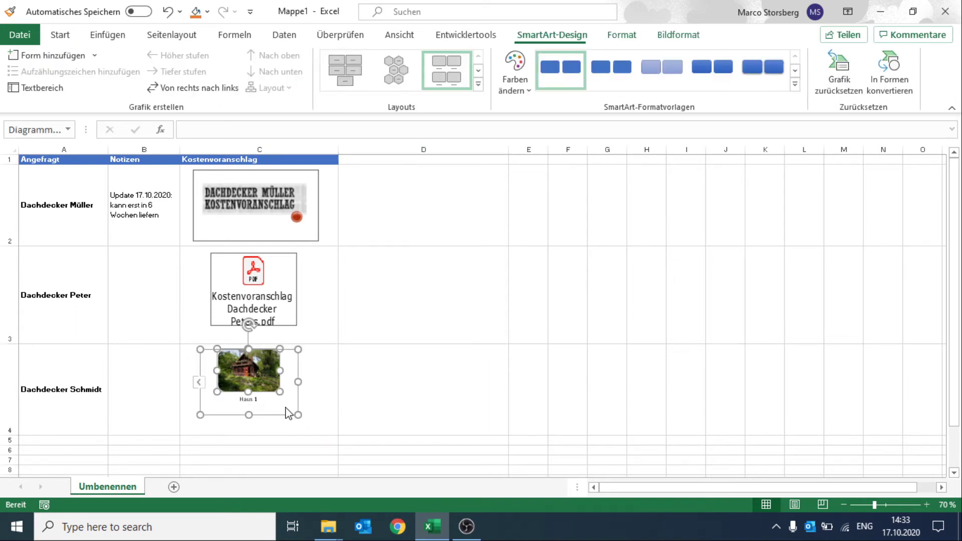
{"action": "left_click_drag", "start_coordinate": [296, 415], "coordinate": [305, 426]}
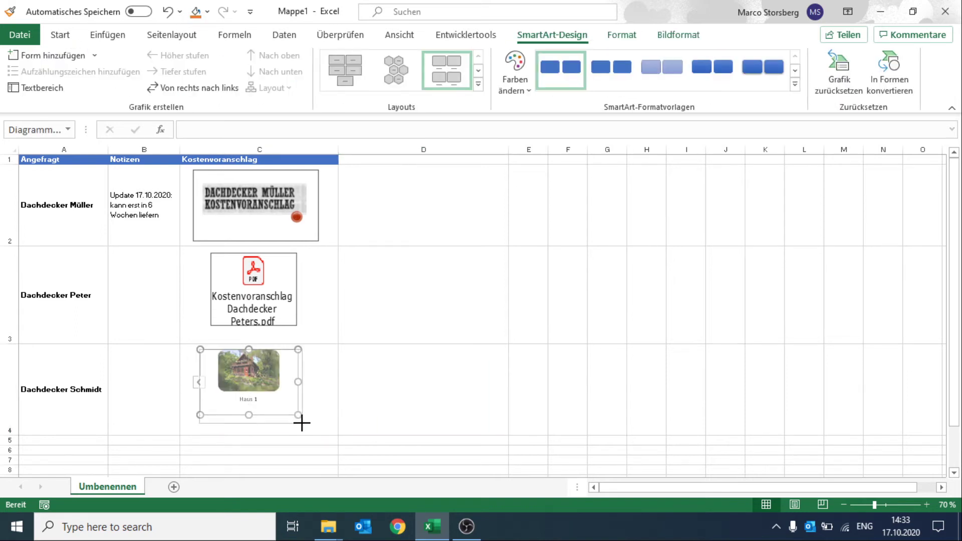
{"action": "left_click", "coordinate": [391, 414]}
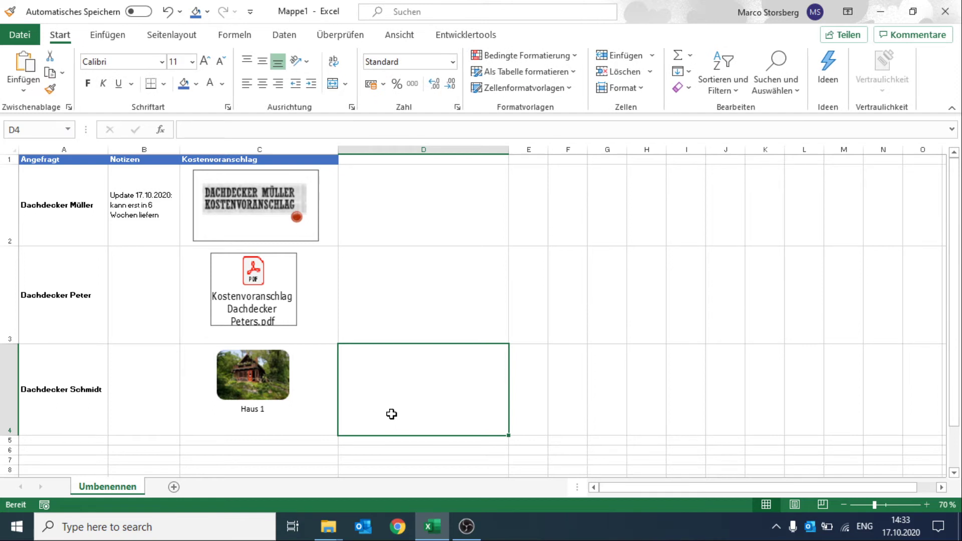
{"action": "left_click", "coordinate": [269, 375]}
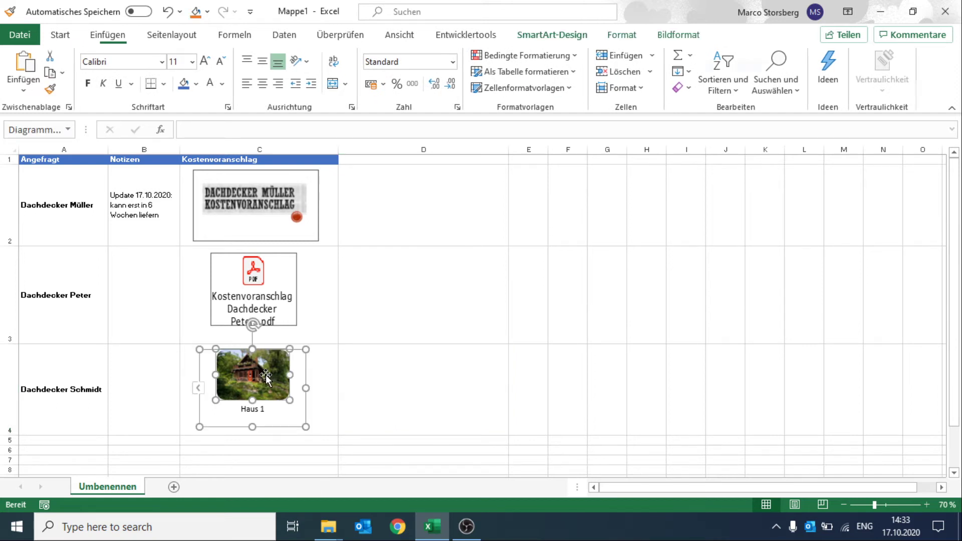
{"action": "left_click", "coordinate": [365, 397]}
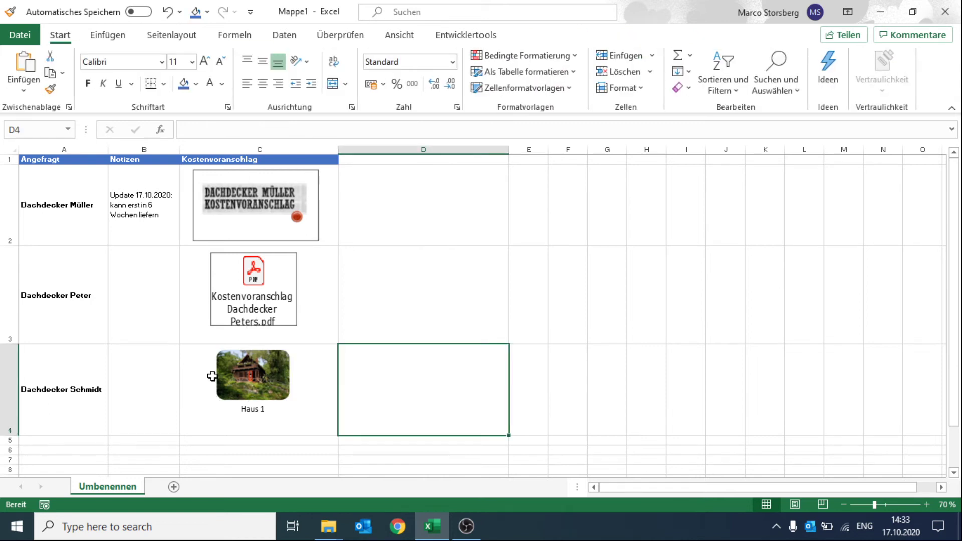
{"action": "left_click", "coordinate": [257, 370]}
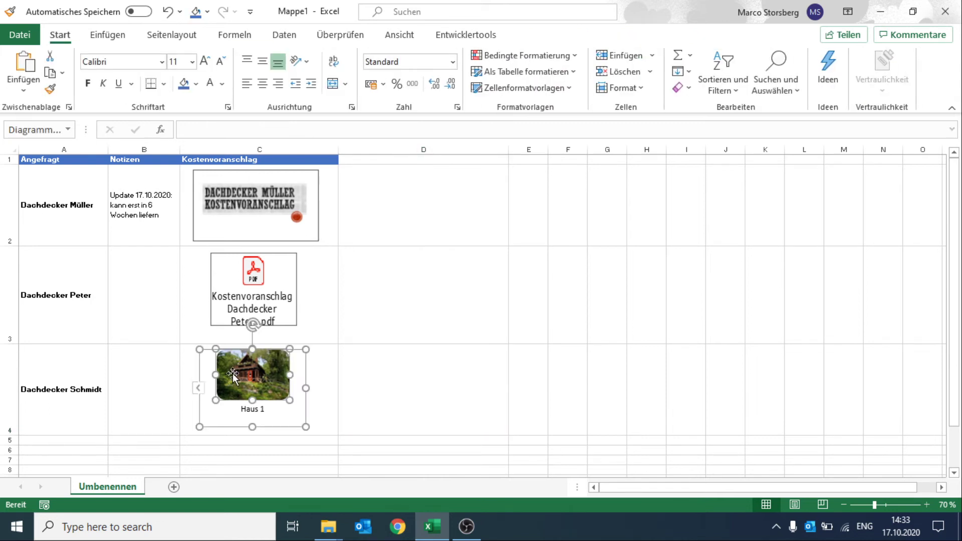
Step: Start adding a link to the Haus 1 graphic and browse the file list
{"action": "right_click", "coordinate": [259, 370]}
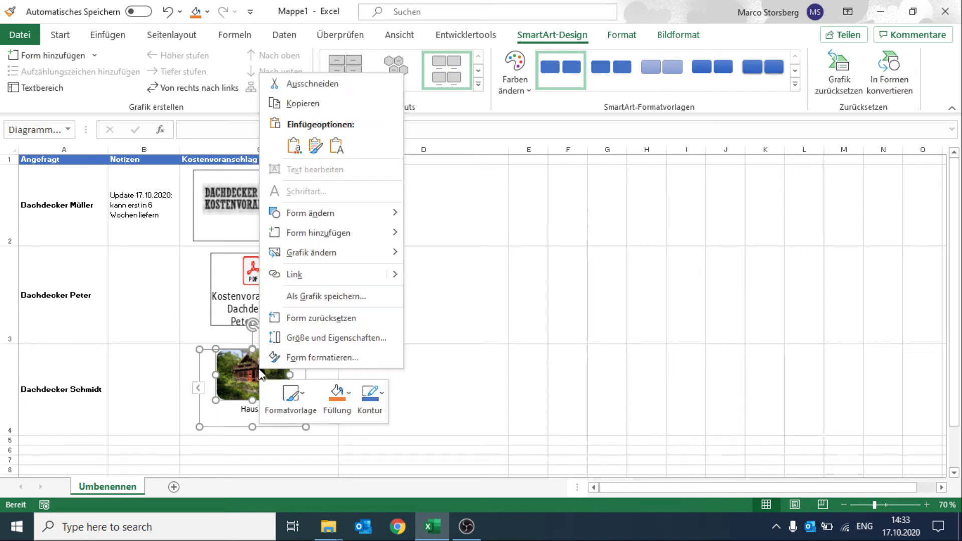
{"action": "left_click", "coordinate": [349, 273]}
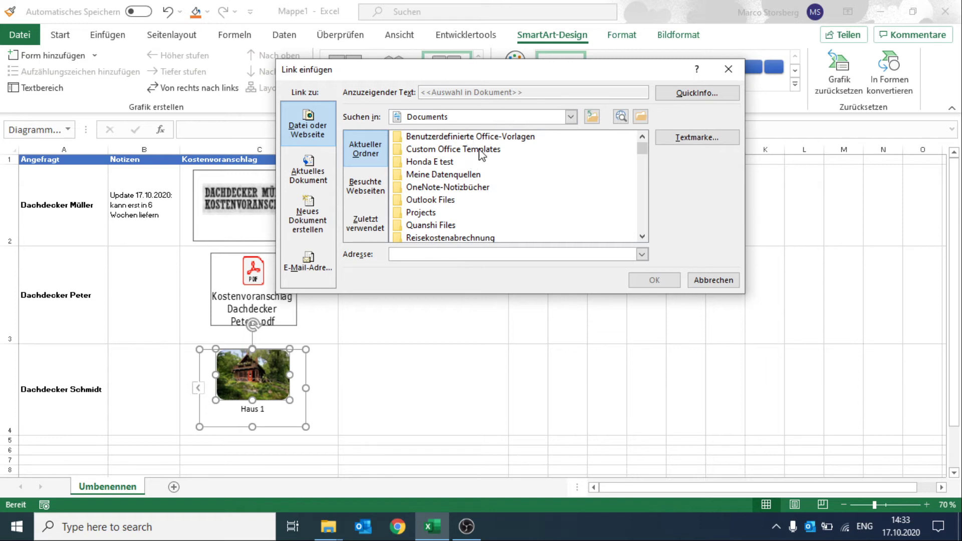
{"action": "scroll", "coordinate": [476, 167], "scroll_direction": "down", "scroll_amount": 5}
{"action": "scroll", "coordinate": [475, 166], "scroll_direction": "up", "scroll_amount": 4}
{"action": "scroll", "coordinate": [476, 166], "scroll_direction": "down", "scroll_amount": 6}
{"action": "scroll", "coordinate": [475, 167], "scroll_direction": "up", "scroll_amount": 3}
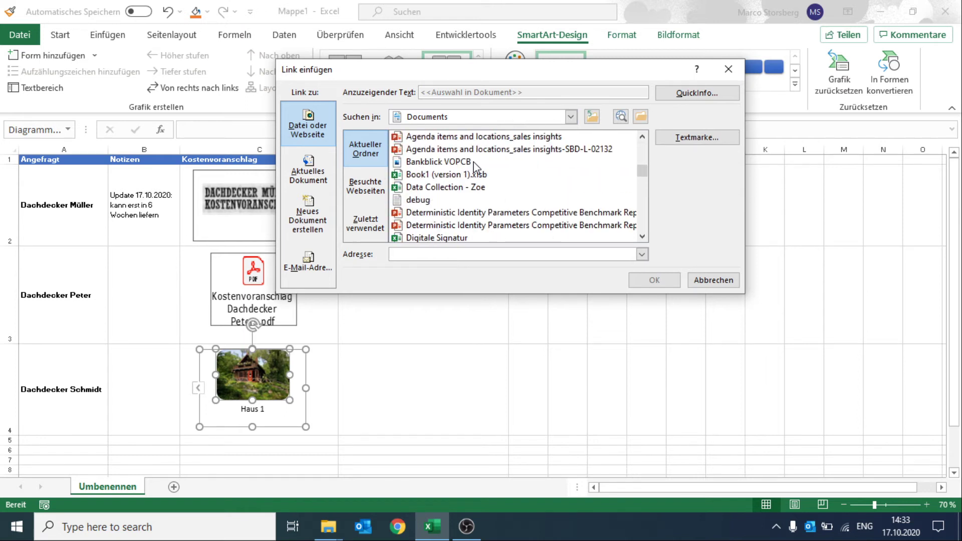
{"action": "scroll", "coordinate": [475, 167], "scroll_direction": "up", "scroll_amount": 5}
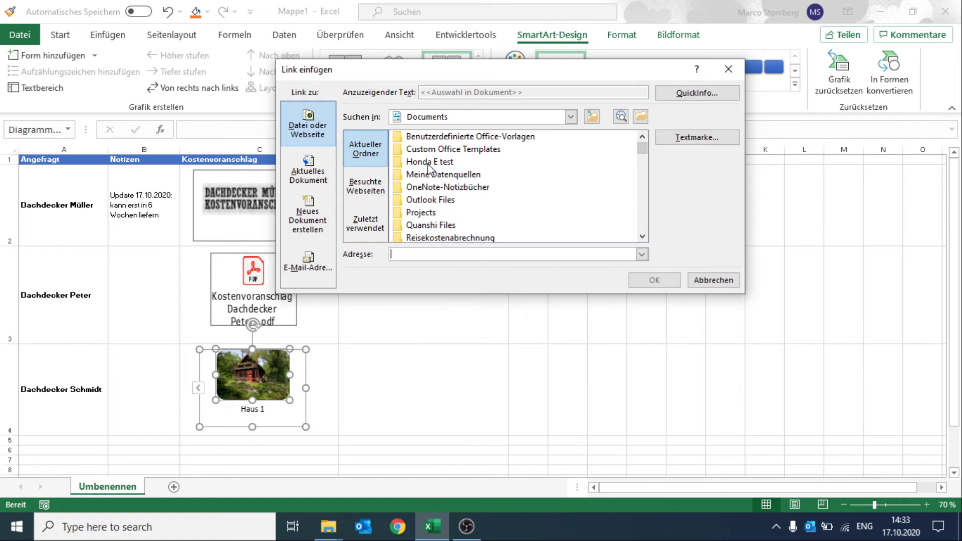
{"action": "scroll", "coordinate": [428, 170], "scroll_direction": "down", "scroll_amount": 1}
{"action": "scroll", "coordinate": [429, 169], "scroll_direction": "down", "scroll_amount": 2}
{"action": "scroll", "coordinate": [428, 169], "scroll_direction": "down", "scroll_amount": 4}
{"action": "scroll", "coordinate": [428, 170], "scroll_direction": "down", "scroll_amount": 2}
{"action": "scroll", "coordinate": [428, 169], "scroll_direction": "down", "scroll_amount": 4}
{"action": "scroll", "coordinate": [428, 169], "scroll_direction": "down", "scroll_amount": 3}
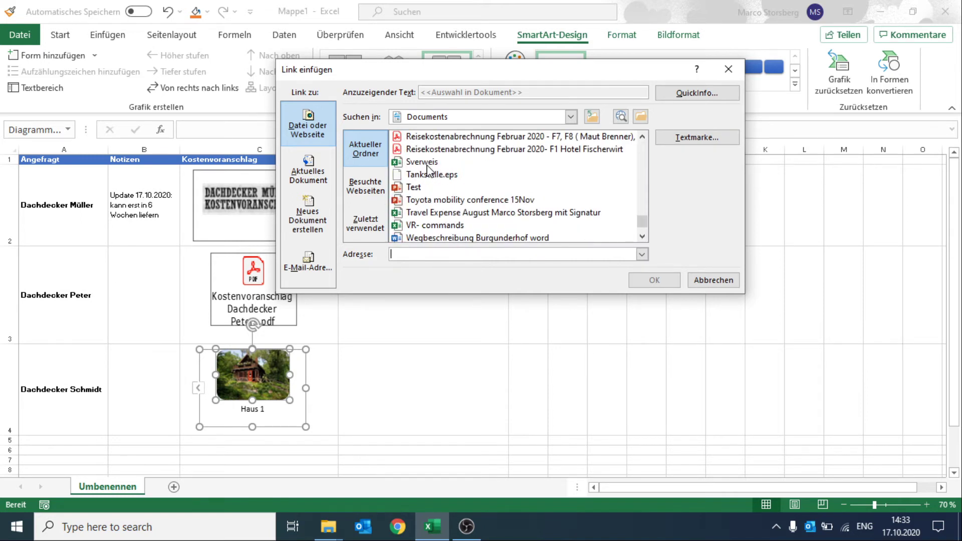
{"action": "scroll", "coordinate": [428, 170], "scroll_direction": "down", "scroll_amount": 1}
{"action": "scroll", "coordinate": [429, 171], "scroll_direction": "up", "scroll_amount": 5}
Step: Link it to 'Kostenvoranschlag Schmidt' in the Desktop's Kostenvoranschlag folder
{"action": "left_click", "coordinate": [569, 117]}
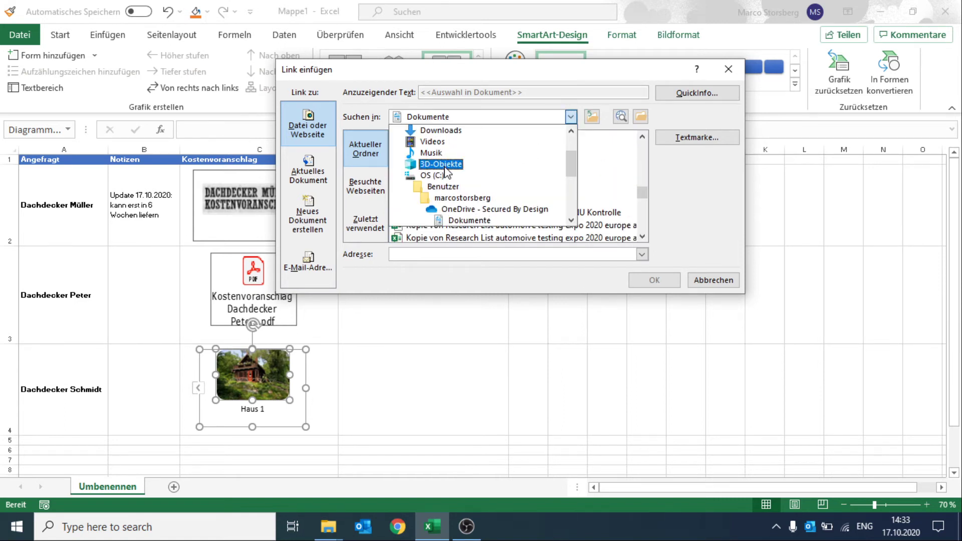
{"action": "scroll", "coordinate": [444, 171], "scroll_direction": "up", "scroll_amount": 1}
{"action": "scroll", "coordinate": [445, 172], "scroll_direction": "up", "scroll_amount": 1}
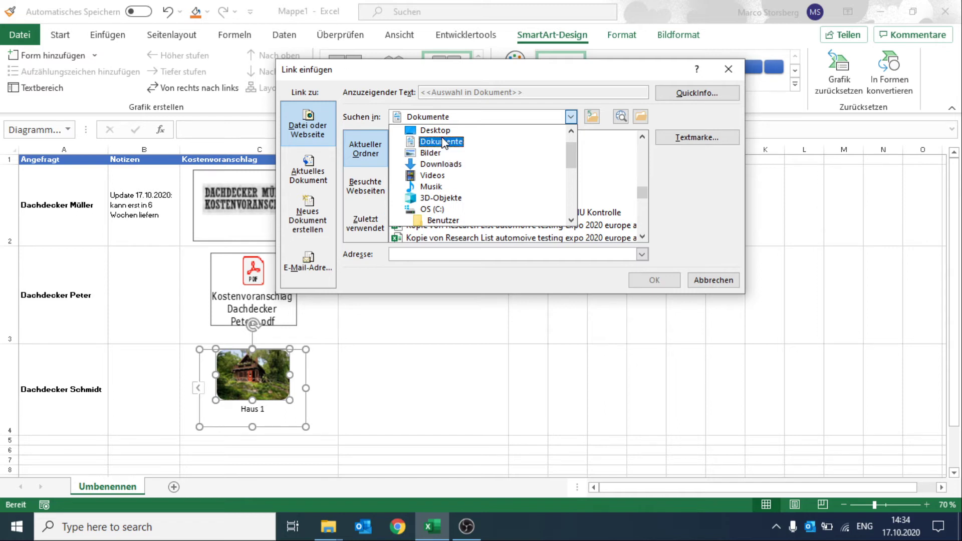
{"action": "scroll", "coordinate": [443, 143], "scroll_direction": "up", "scroll_amount": 1}
{"action": "left_click", "coordinate": [448, 142]}
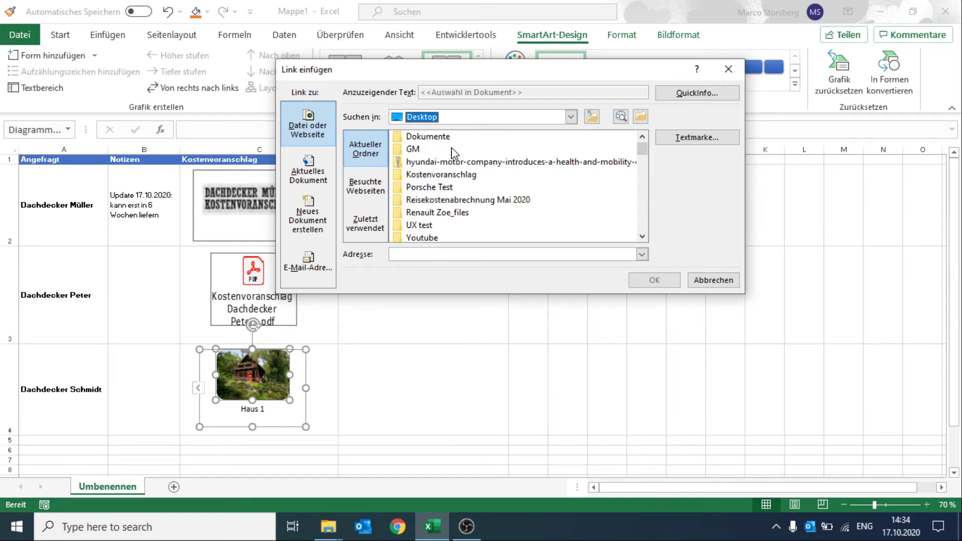
{"action": "scroll", "coordinate": [446, 191], "scroll_direction": "down", "scroll_amount": 1}
{"action": "scroll", "coordinate": [445, 193], "scroll_direction": "up", "scroll_amount": 1}
{"action": "double_click", "coordinate": [440, 175]}
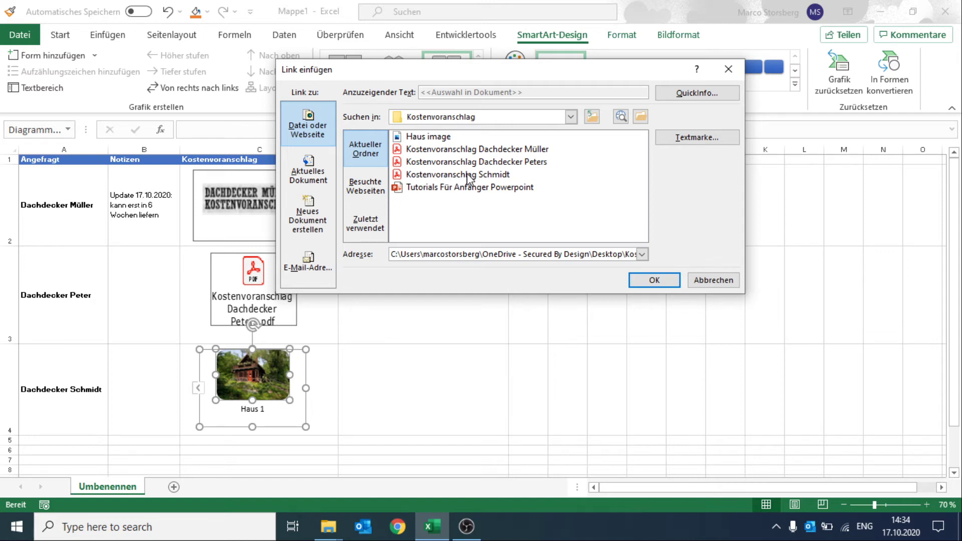
{"action": "left_click", "coordinate": [468, 176]}
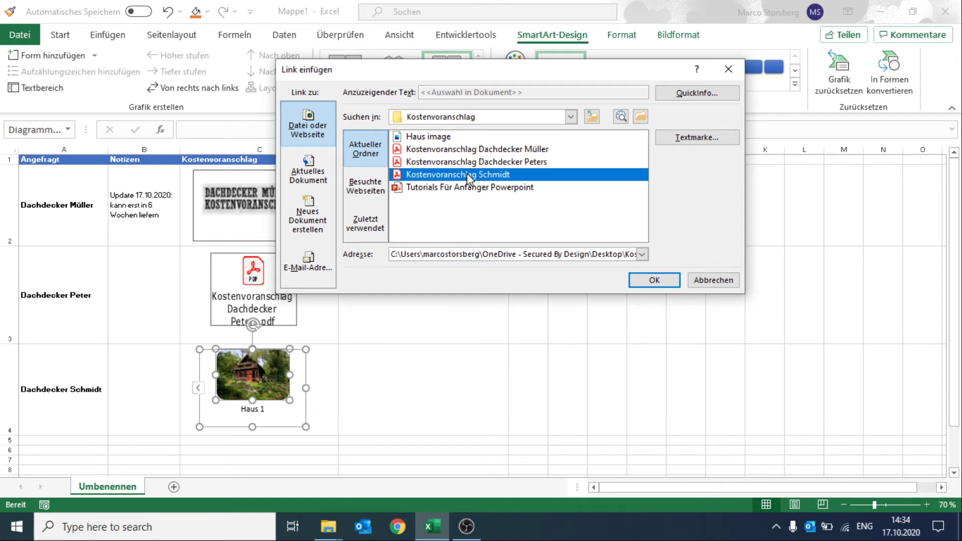
{"action": "left_click", "coordinate": [651, 279]}
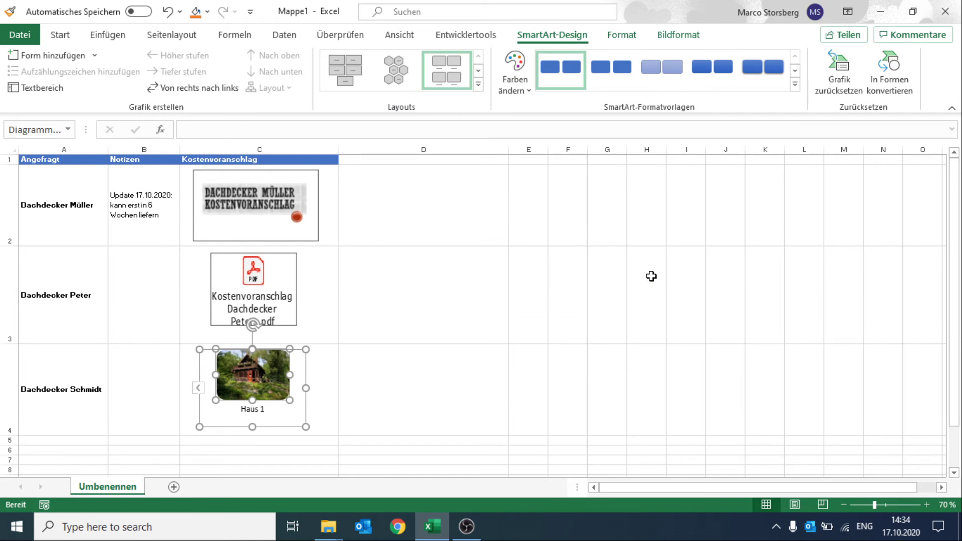
Step: Deselect the picture, then click the Haus 1 graphic to follow its link
{"action": "left_click", "coordinate": [370, 396]}
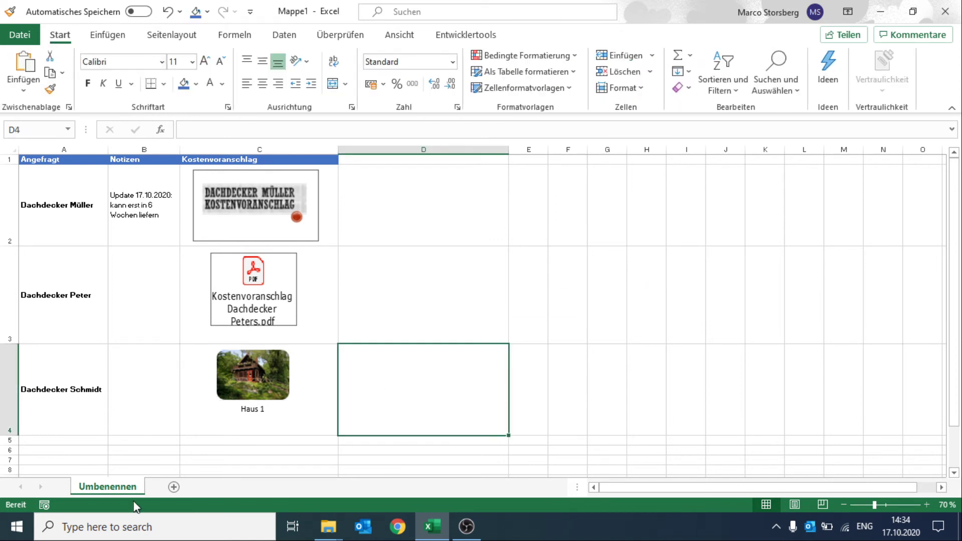
{"action": "mouse_move", "coordinate": [252, 375]}
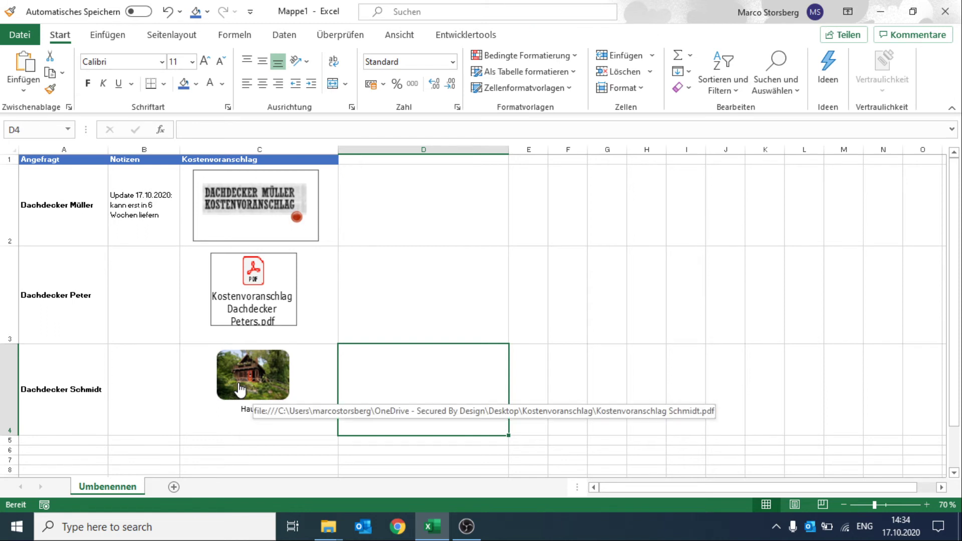
{"action": "left_click", "coordinate": [239, 389]}
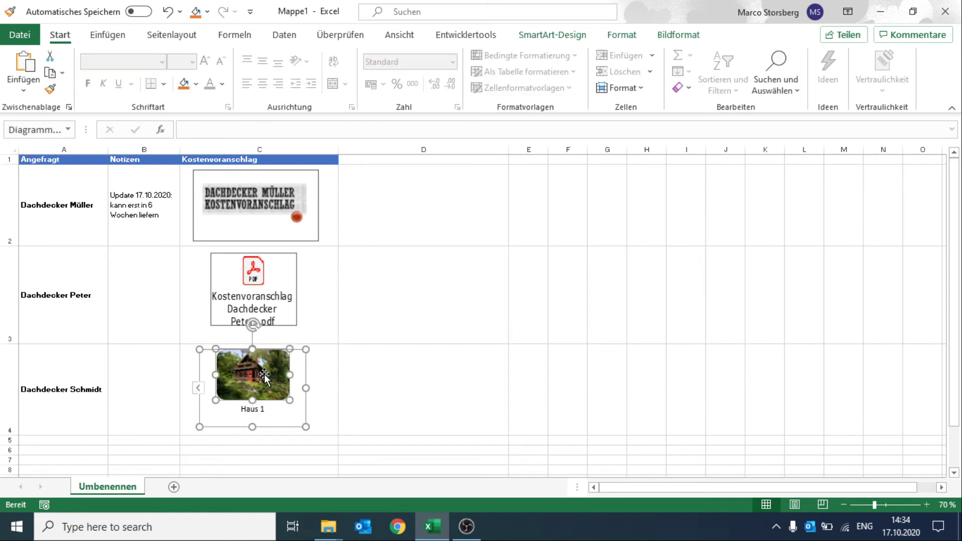
{"action": "left_click", "coordinate": [341, 380]}
Step: Open Kostenvoranschlag Schmidt.pdf in Acrobat Reader through the house picture's link
{"action": "left_click", "coordinate": [266, 385]}
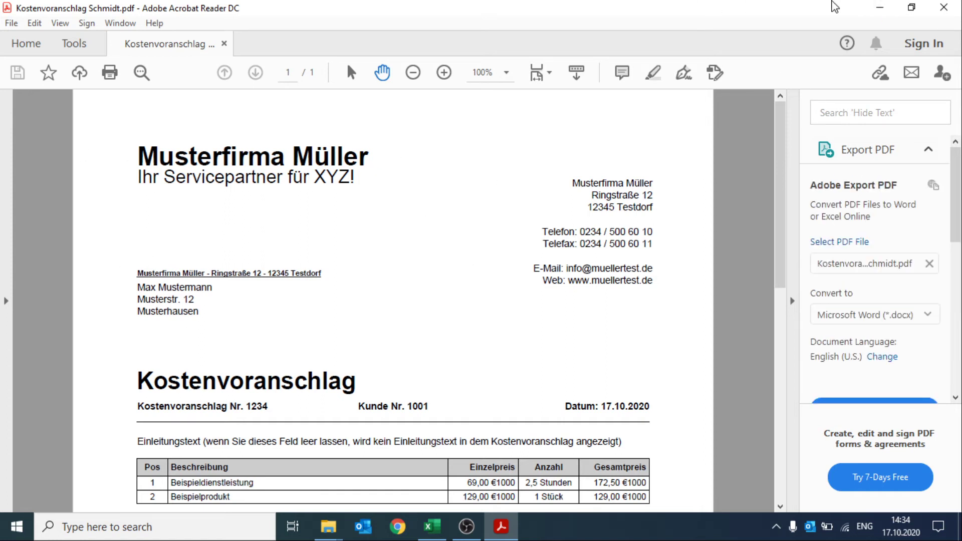
Step: Minimize the Schmidt PDF and return to the Excel sheet, selecting cell D3
{"action": "left_click", "coordinate": [884, 6]}
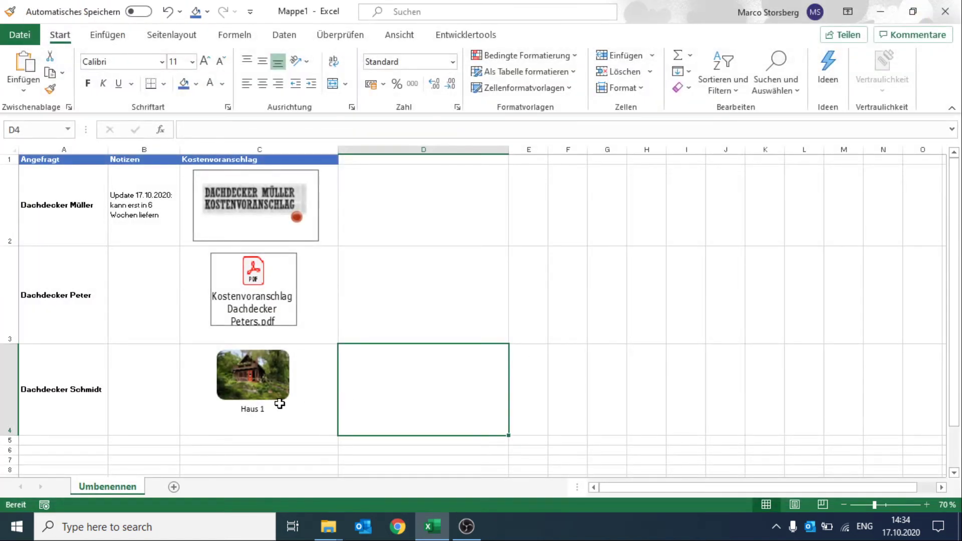
{"action": "left_click", "coordinate": [278, 434]}
{"action": "left_click", "coordinate": [434, 395]}
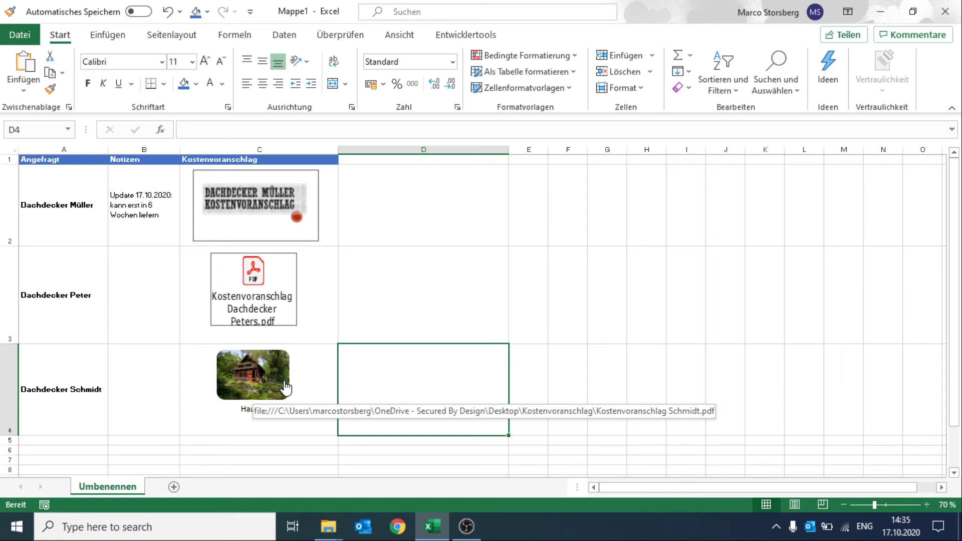
{"action": "left_click", "coordinate": [412, 322]}
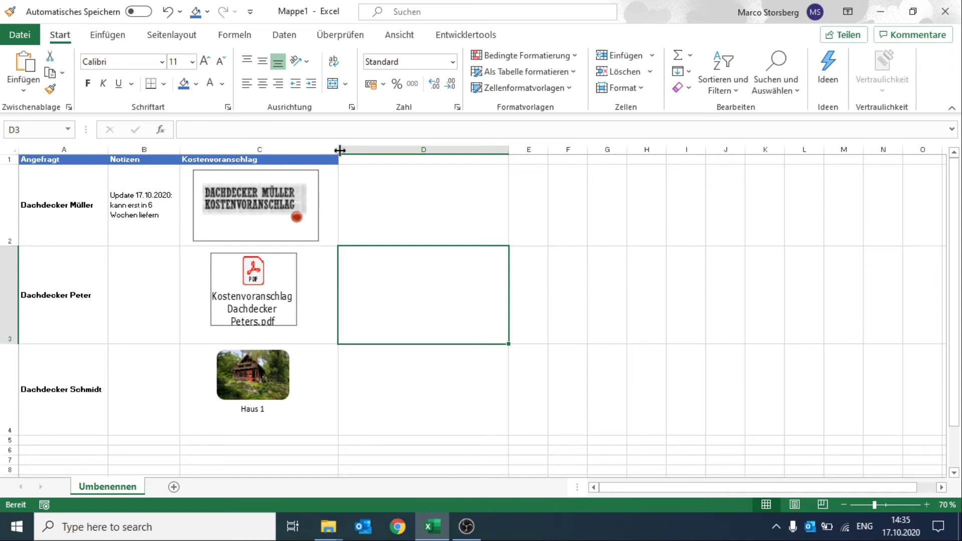
{"action": "left_click_drag", "start_coordinate": [338, 149], "coordinate": [243, 150]}
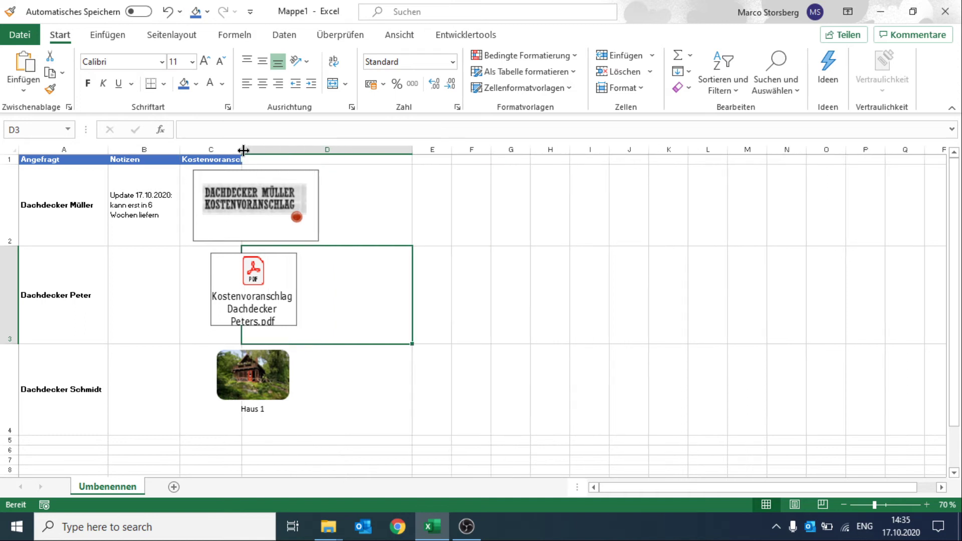
{"action": "left_click_drag", "start_coordinate": [242, 151], "coordinate": [300, 150]}
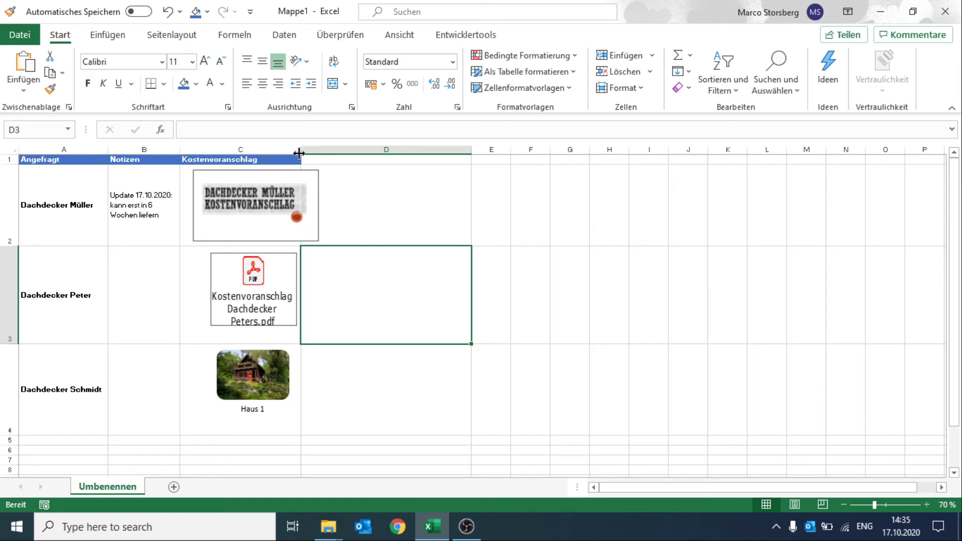
{"action": "left_click_drag", "start_coordinate": [300, 156], "coordinate": [271, 153]}
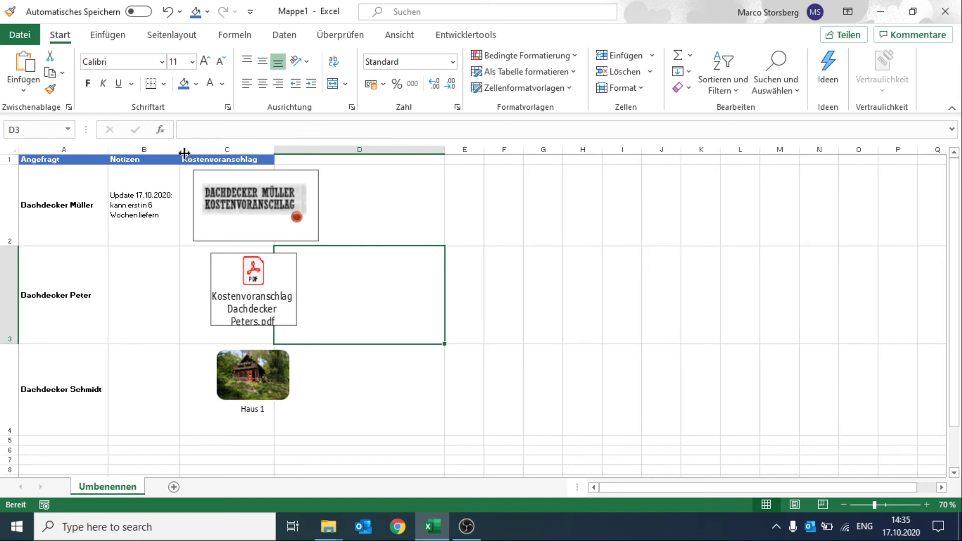
{"action": "left_click_drag", "start_coordinate": [180, 154], "coordinate": [153, 153]}
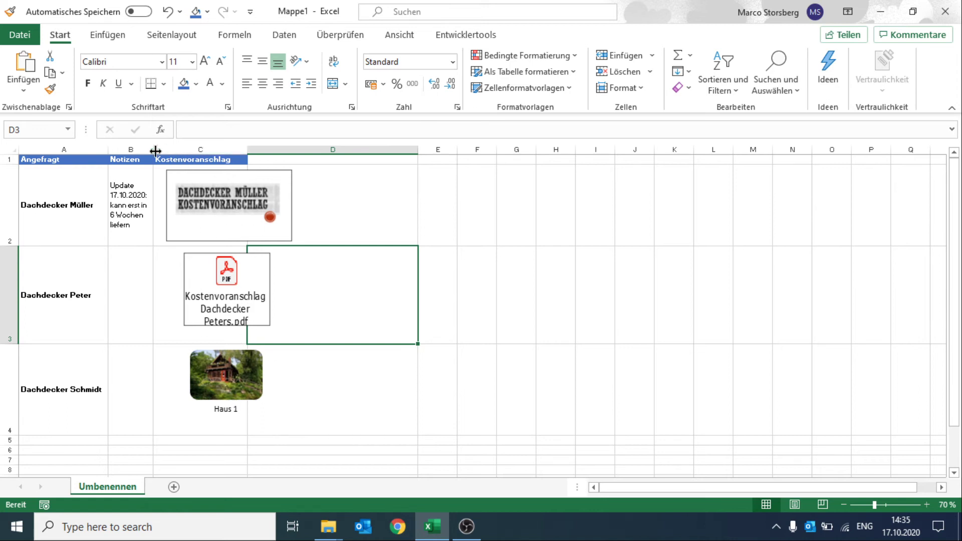
{"action": "left_click", "coordinate": [167, 12]}
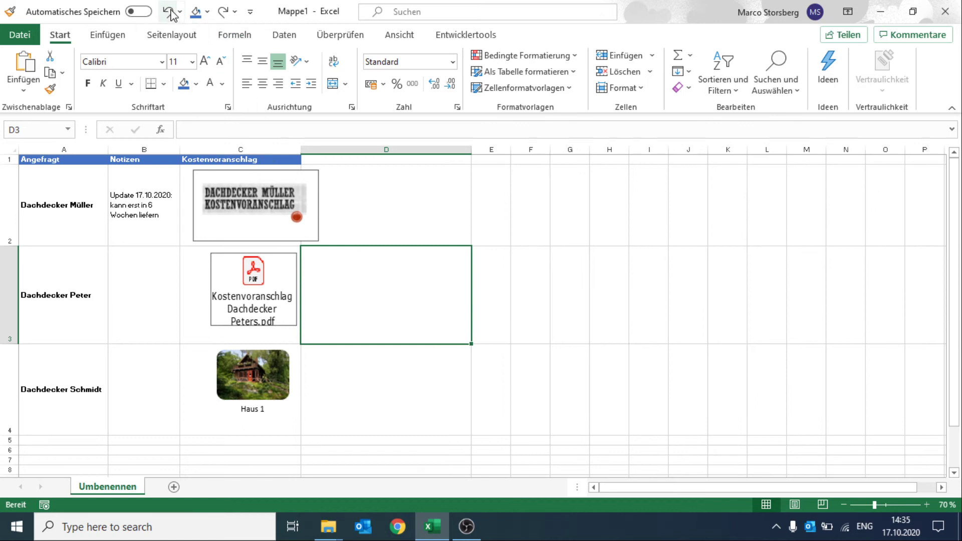
{"action": "left_click", "coordinate": [170, 12]}
{"action": "left_click", "coordinate": [170, 12]}
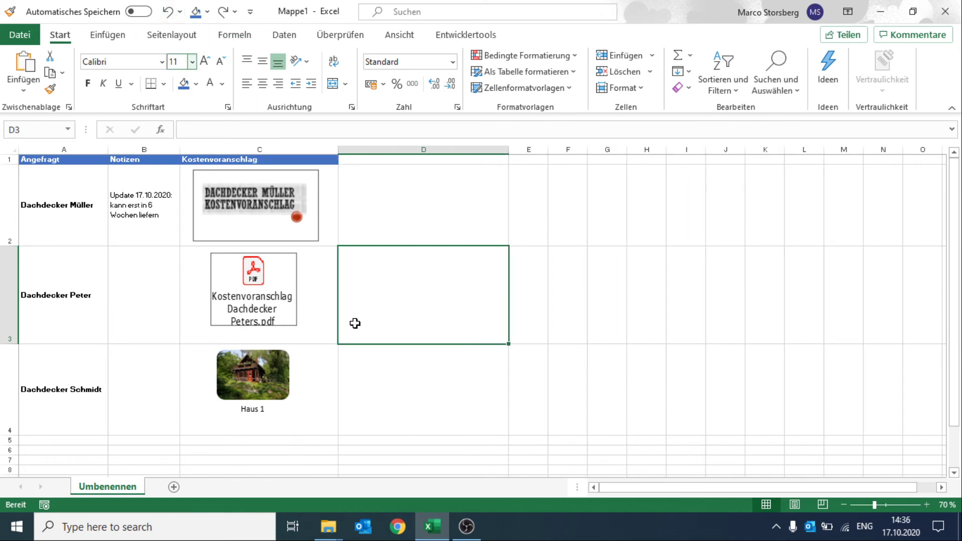
{"action": "left_click", "coordinate": [418, 383]}
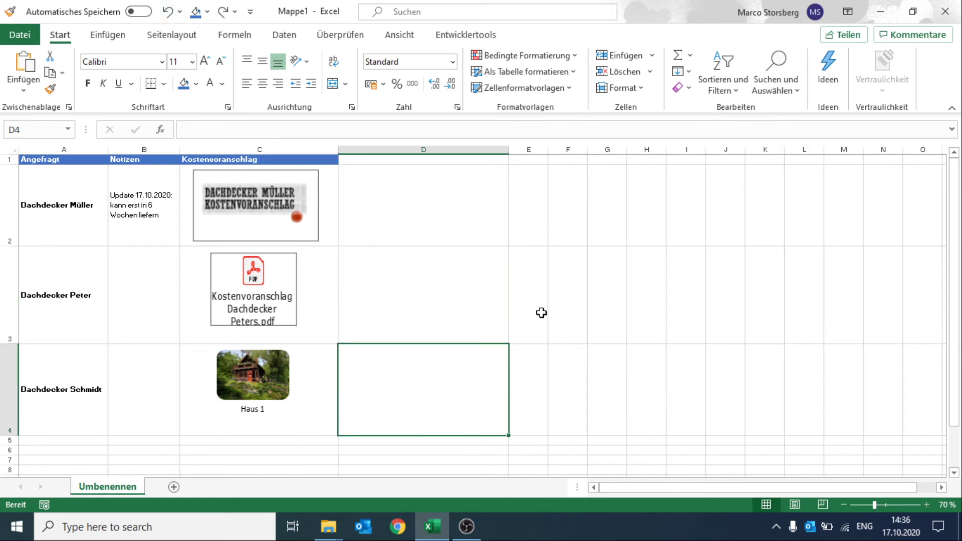
{"action": "left_click", "coordinate": [272, 230]}
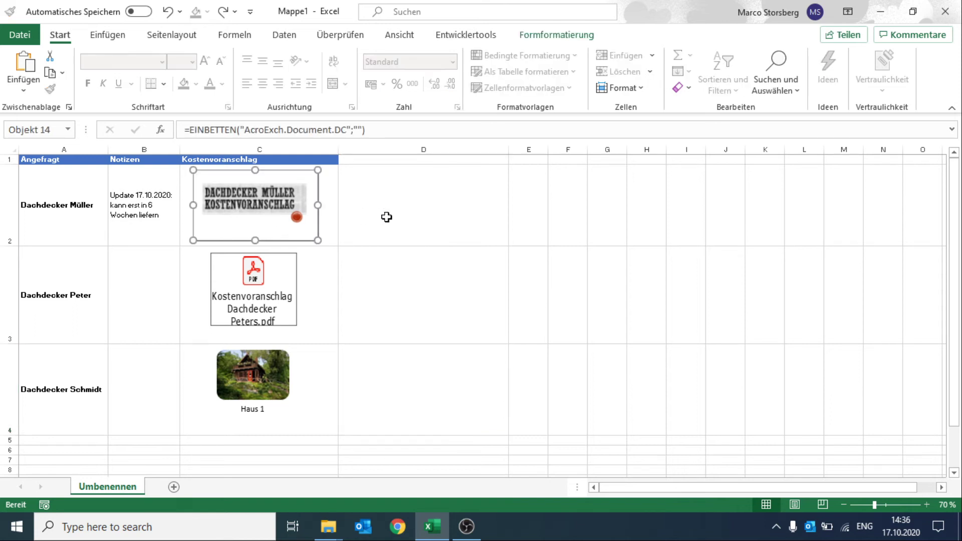
Step: Set the Müller quote object to 'Von Zellposition und -größe abhängig' under Eigenschaften
{"action": "right_click", "coordinate": [285, 221]}
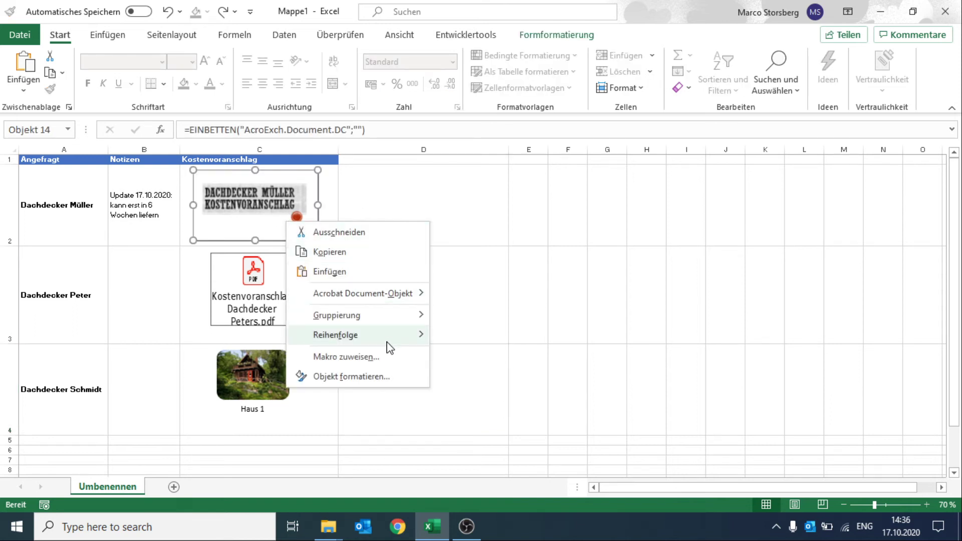
{"action": "left_click", "coordinate": [366, 376]}
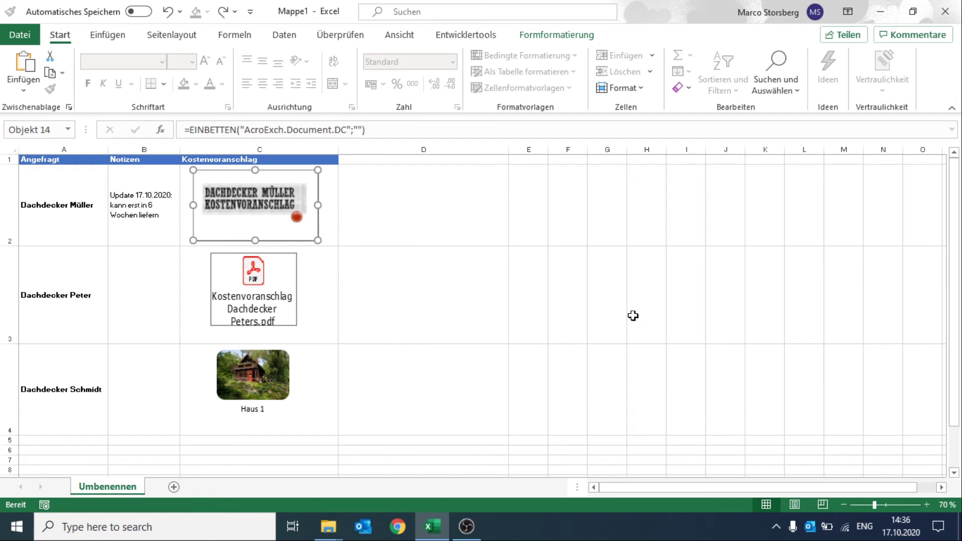
{"action": "left_click", "coordinate": [498, 58]}
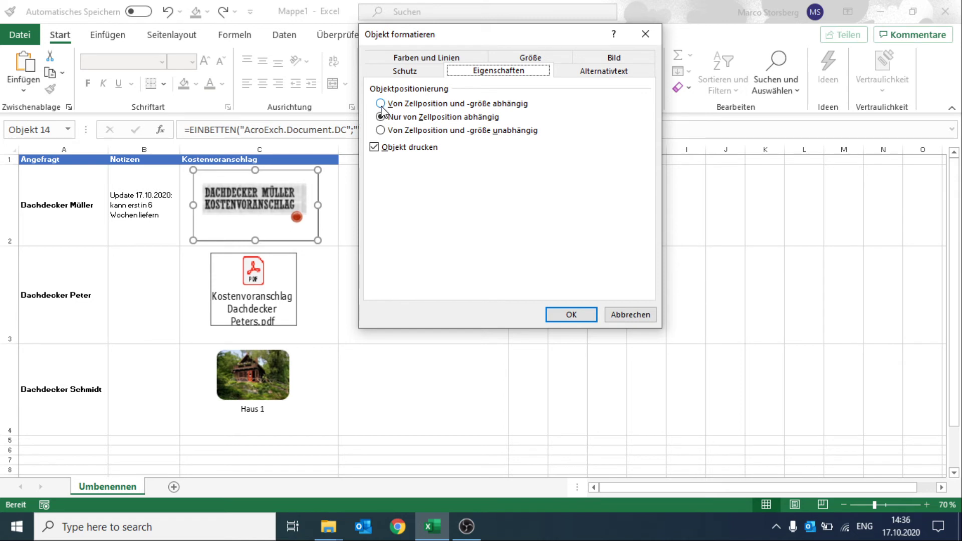
{"action": "left_click", "coordinate": [380, 104]}
{"action": "left_click", "coordinate": [572, 315]}
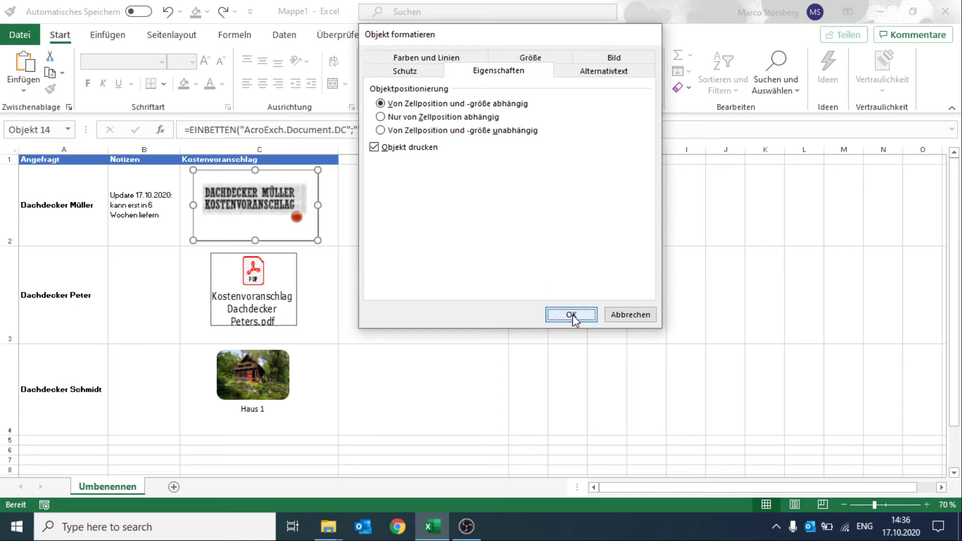
{"action": "left_click", "coordinate": [349, 292]}
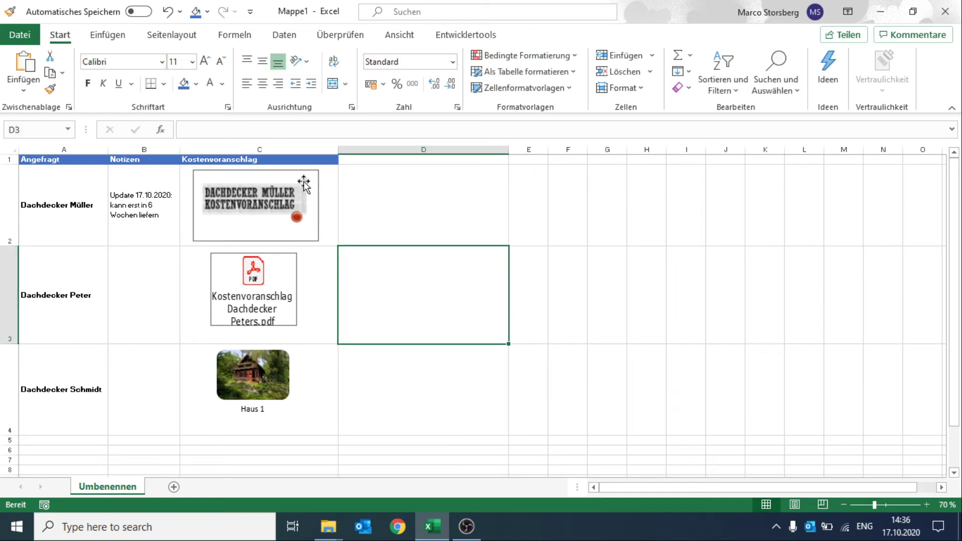
Step: Hide column C as a test, then undo to show it again
{"action": "right_click", "coordinate": [268, 145]}
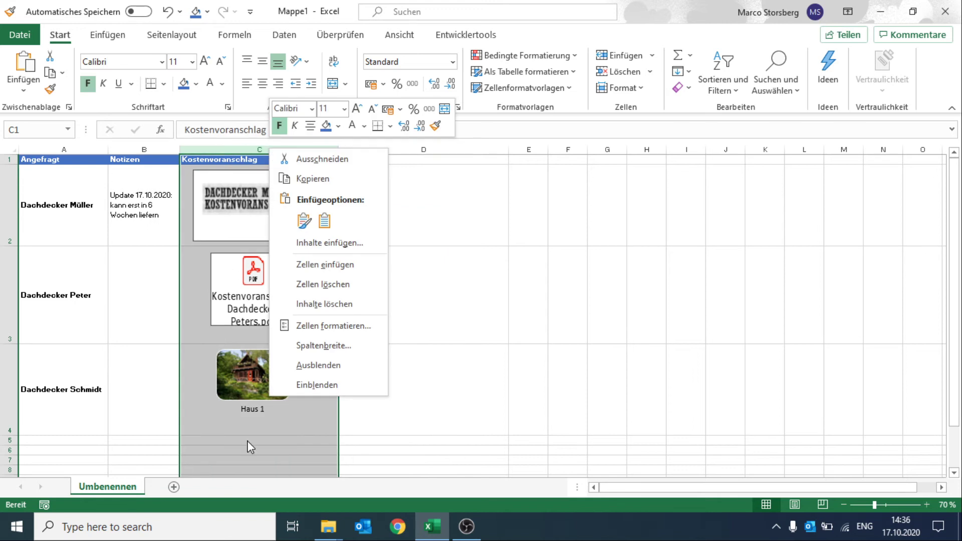
{"action": "left_click", "coordinate": [318, 366]}
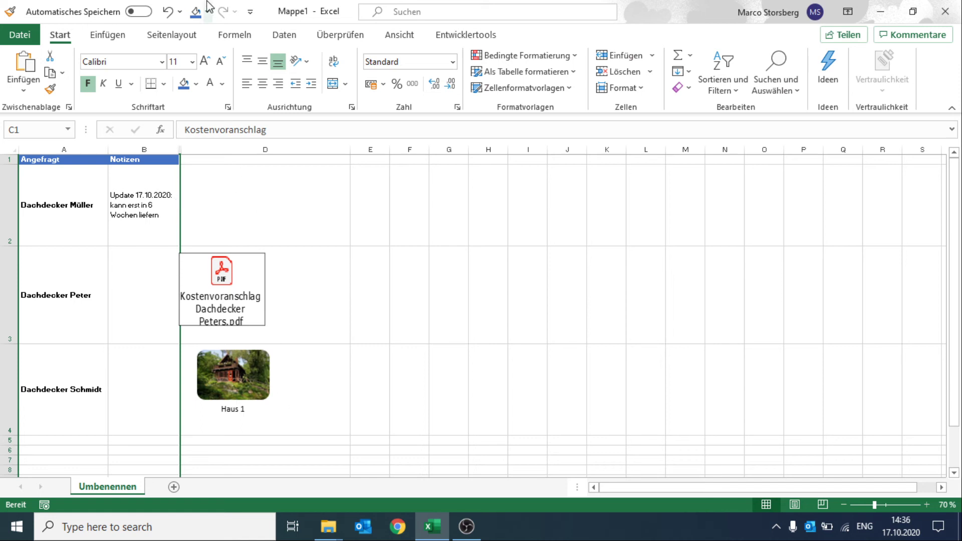
{"action": "left_click", "coordinate": [167, 7]}
Step: Set the Peters PDF icon to 'Von Zellposition und -größe abhängig' under Eigenschaften
{"action": "left_click", "coordinate": [378, 329]}
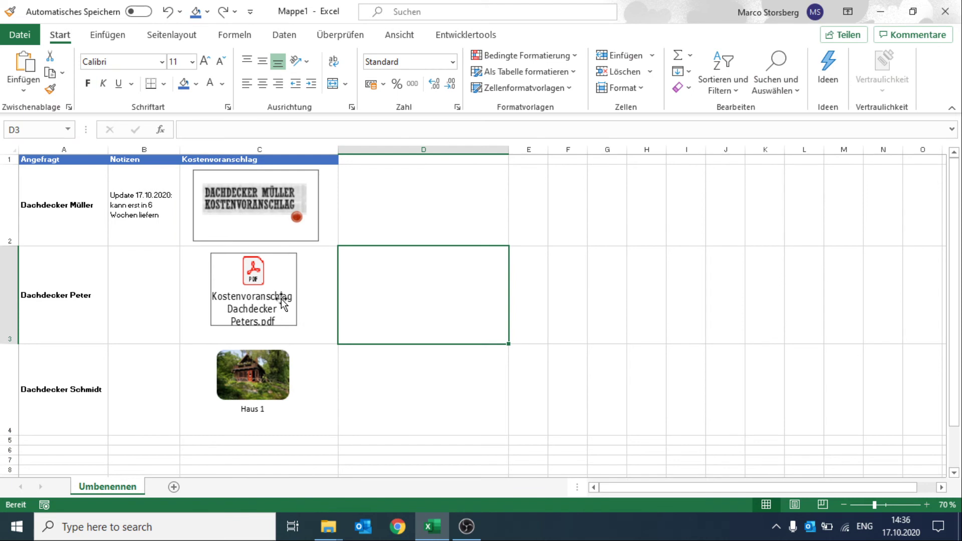
{"action": "right_click", "coordinate": [283, 303]}
{"action": "left_click", "coordinate": [326, 453]}
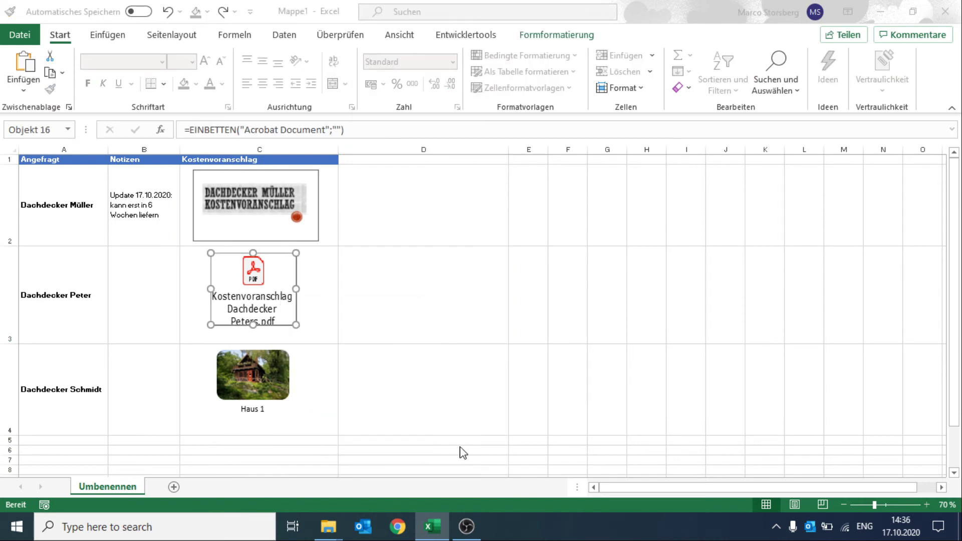
{"action": "left_click", "coordinate": [531, 59]}
{"action": "left_click", "coordinate": [381, 103]}
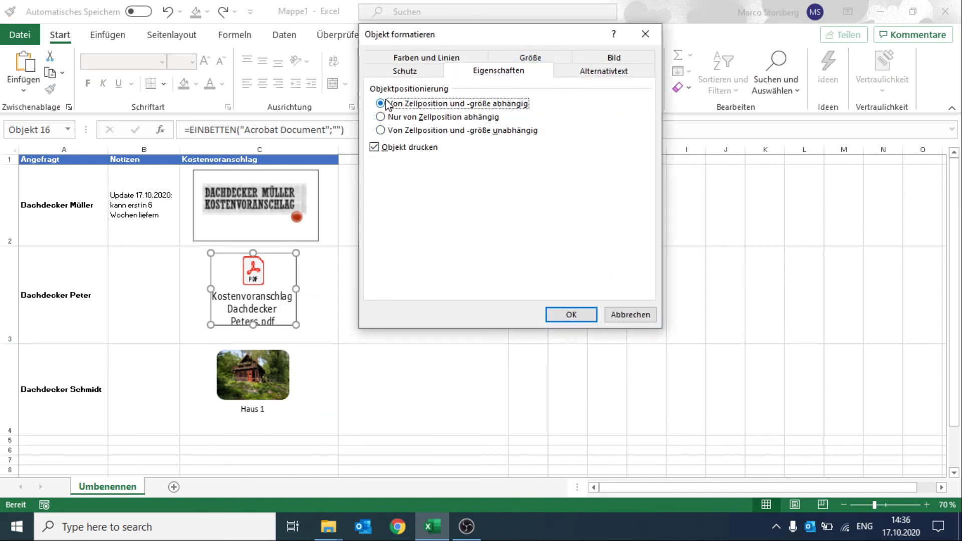
{"action": "left_click", "coordinate": [571, 315]}
{"action": "left_click", "coordinate": [441, 352]}
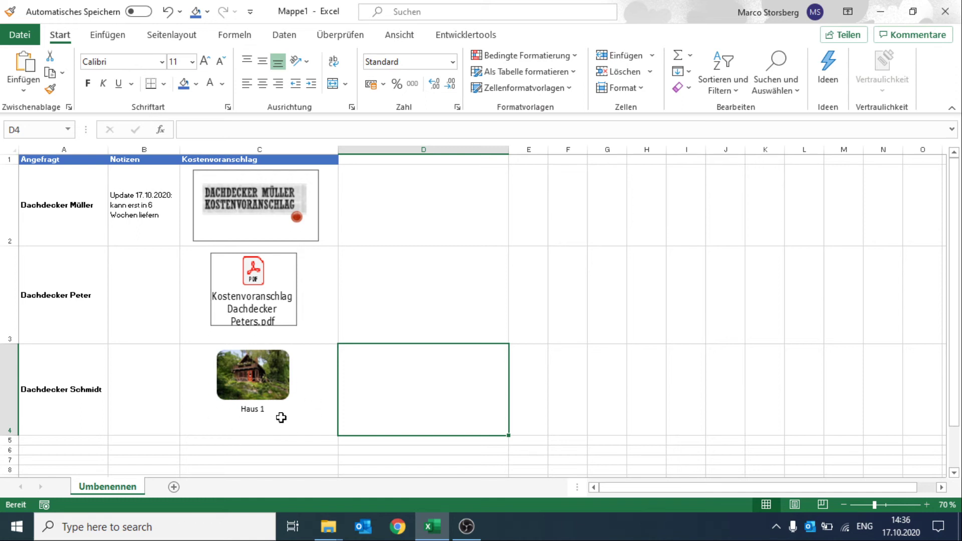
Step: Open and close the embedded Schmidt quote PDF, then select the Haus 1 picture
{"action": "double_click", "coordinate": [277, 380]}
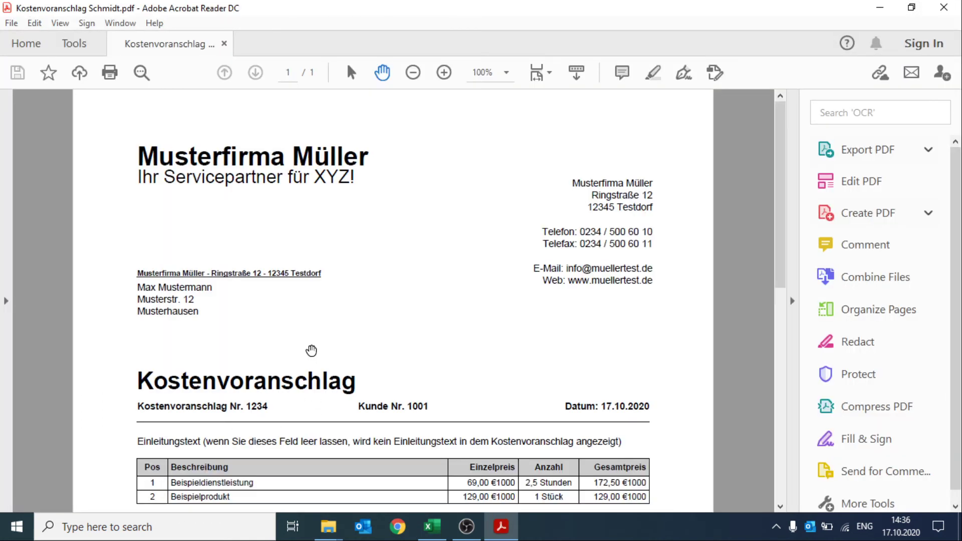
{"action": "key", "text": "alt+F4"}
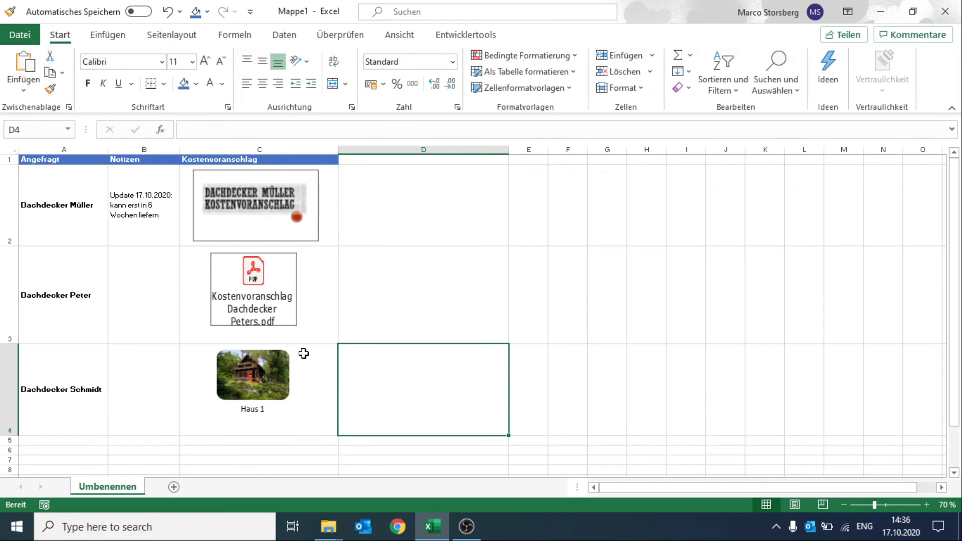
{"action": "left_click", "coordinate": [302, 349]}
Step: Set the Haus 1 picture to 'Von Zellposition und -größe abhängig' under Größe und Eigenschaften
{"action": "right_click", "coordinate": [303, 354]}
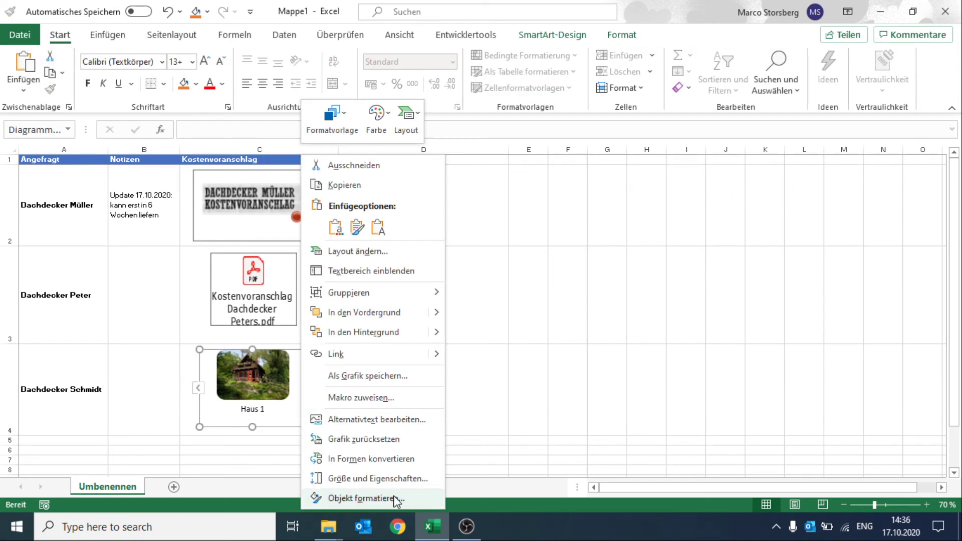
{"action": "left_click", "coordinate": [378, 498]}
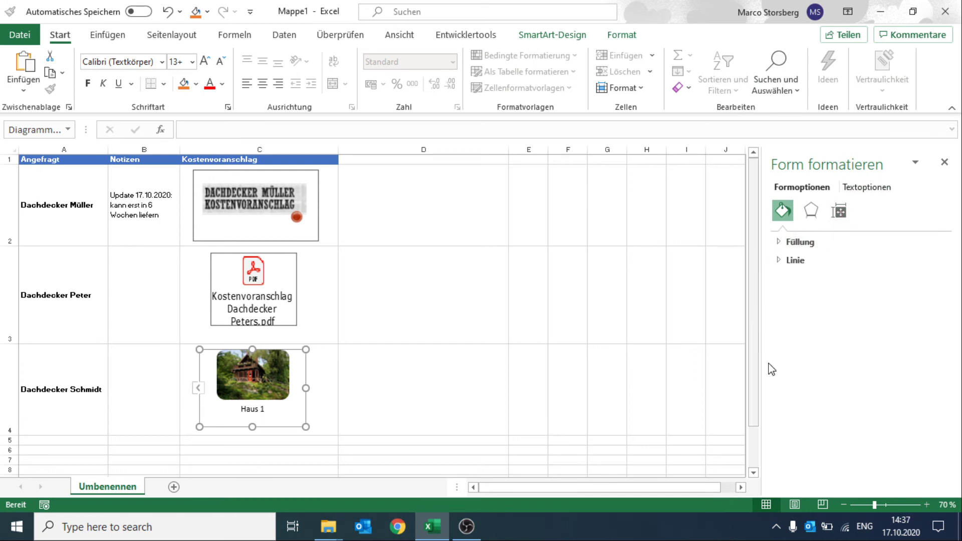
{"action": "left_click", "coordinate": [836, 215]}
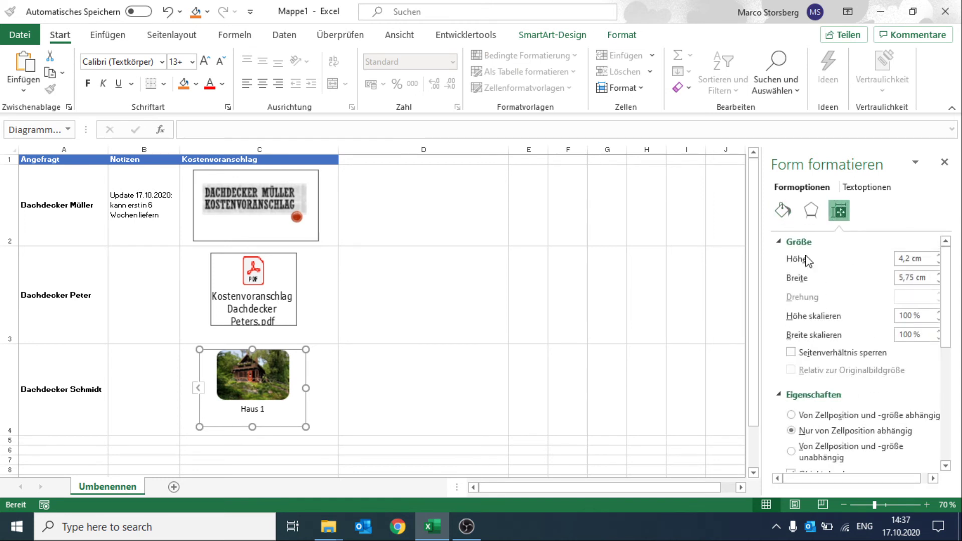
{"action": "scroll", "coordinate": [801, 326], "scroll_direction": "down", "scroll_amount": 1}
{"action": "left_click", "coordinate": [790, 381]}
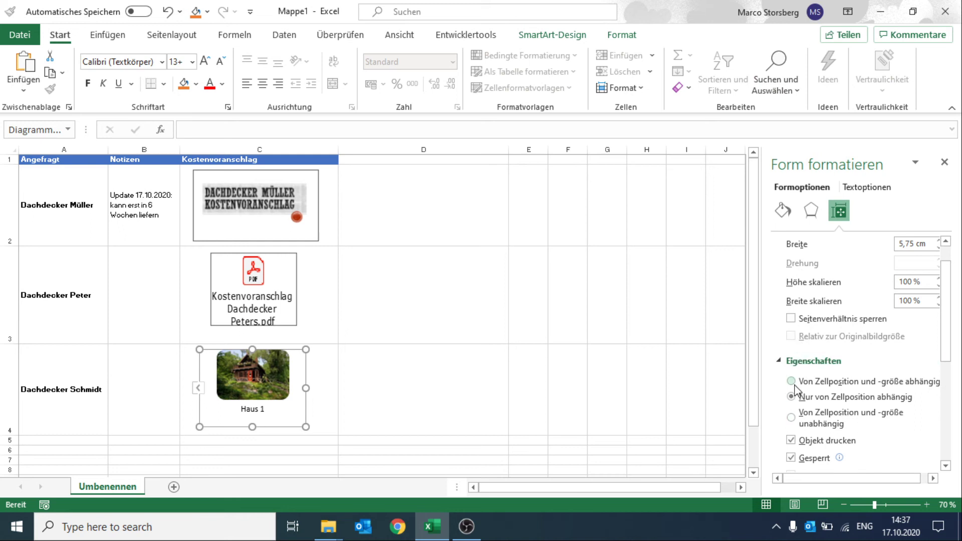
{"action": "left_click", "coordinate": [944, 162]}
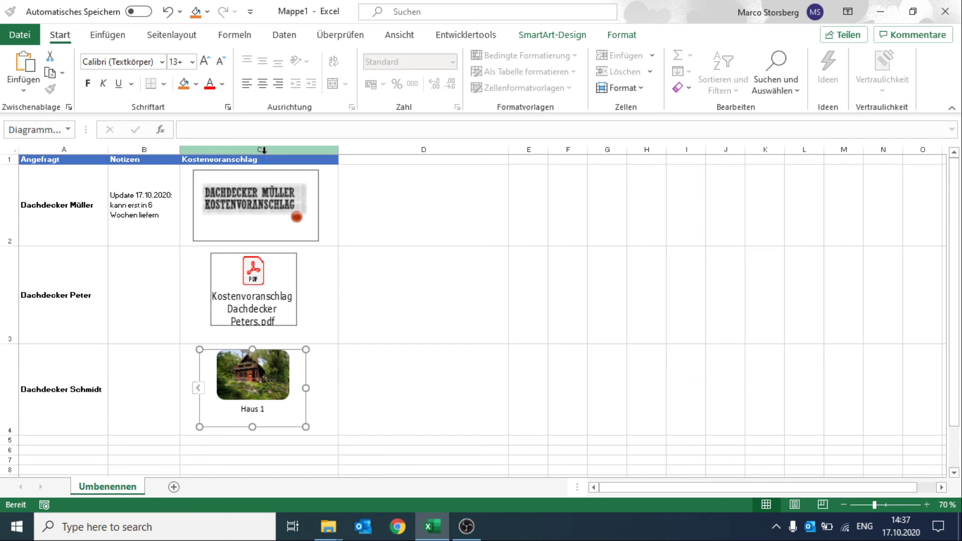
{"action": "right_click", "coordinate": [265, 149]}
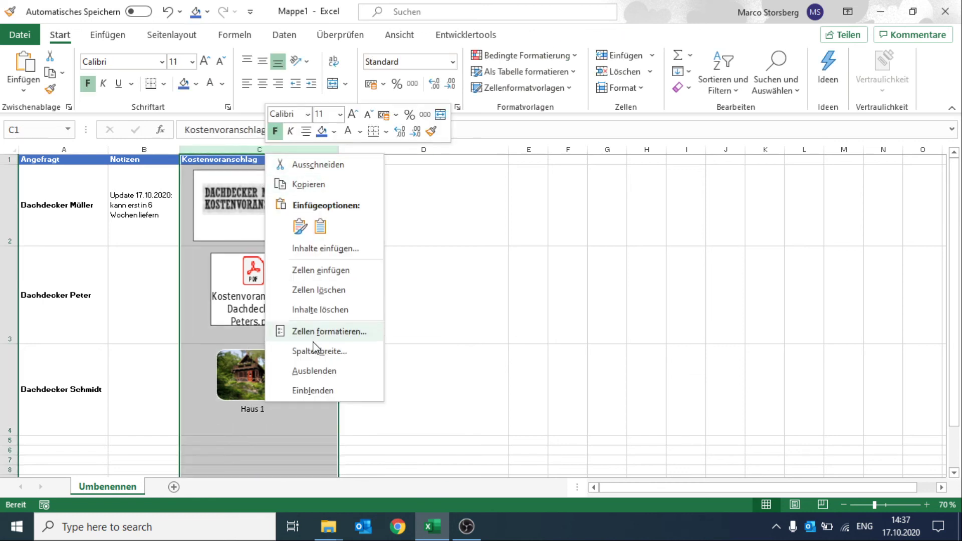
{"action": "left_click", "coordinate": [316, 370]}
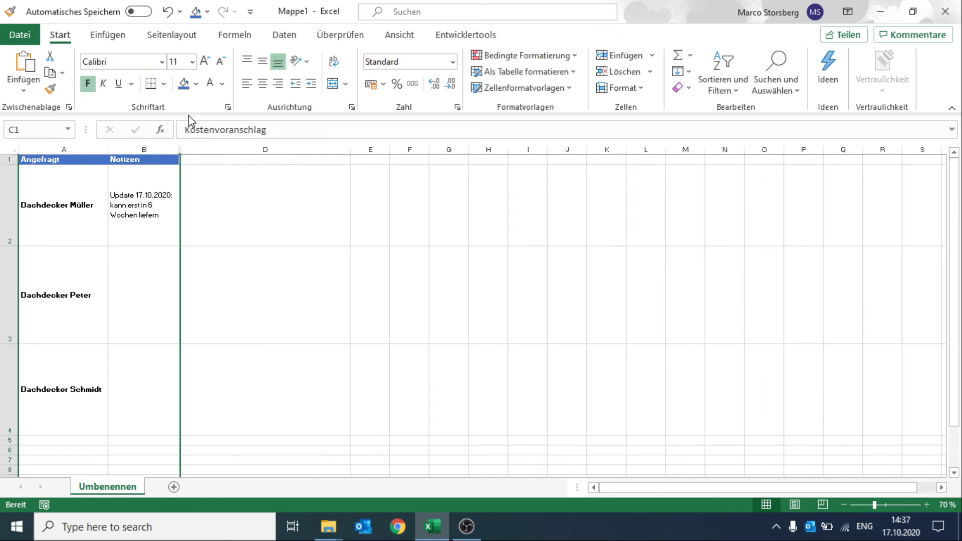
{"action": "left_click", "coordinate": [169, 11]}
{"action": "left_click", "coordinate": [446, 384]}
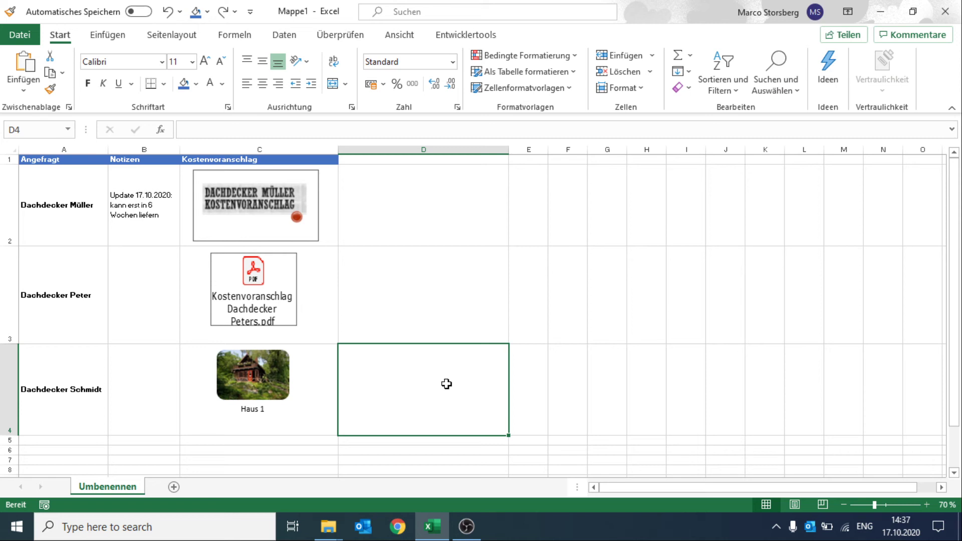
Step: Insert an Objekt via Einfügen > Text using Aus Datei erstellen, and browse for the file
{"action": "left_click", "coordinate": [116, 35]}
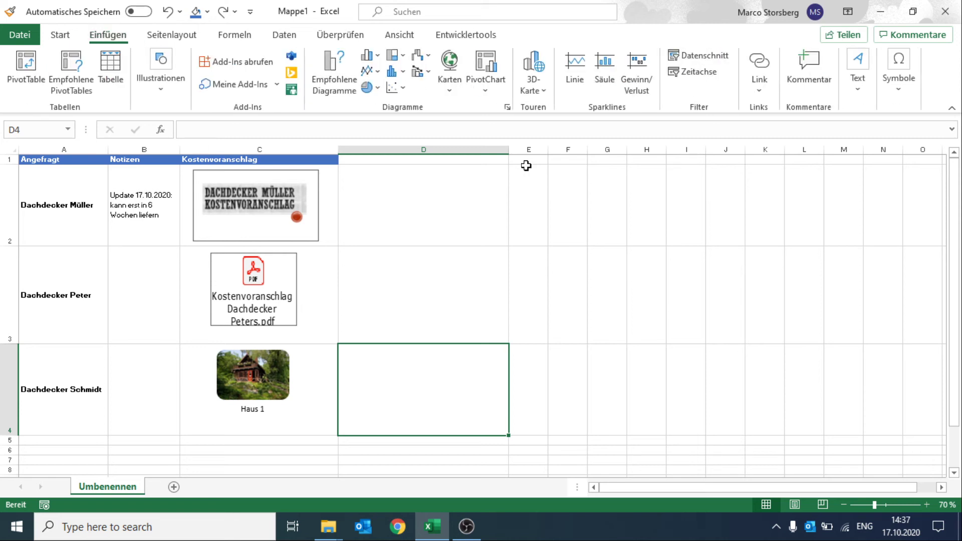
{"action": "left_click", "coordinate": [858, 84]}
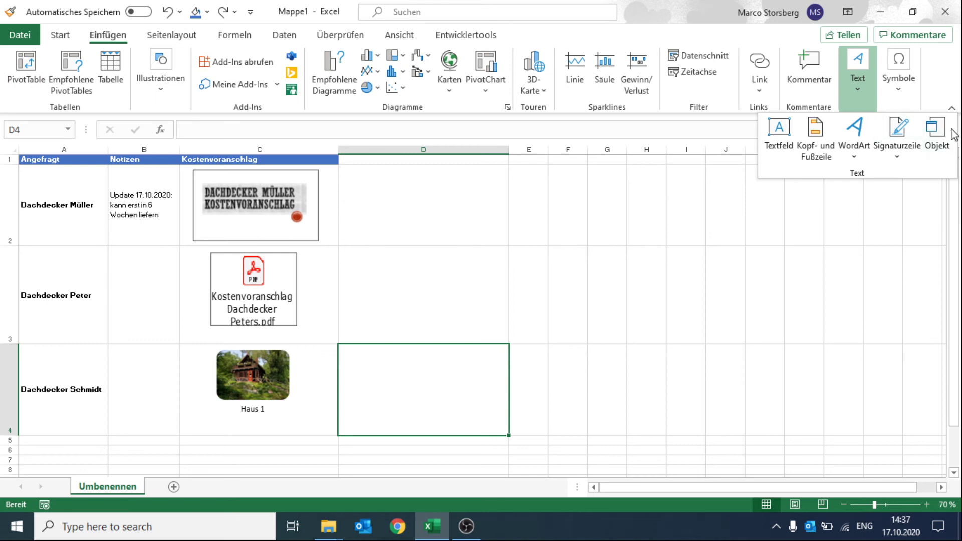
{"action": "left_click", "coordinate": [951, 134]}
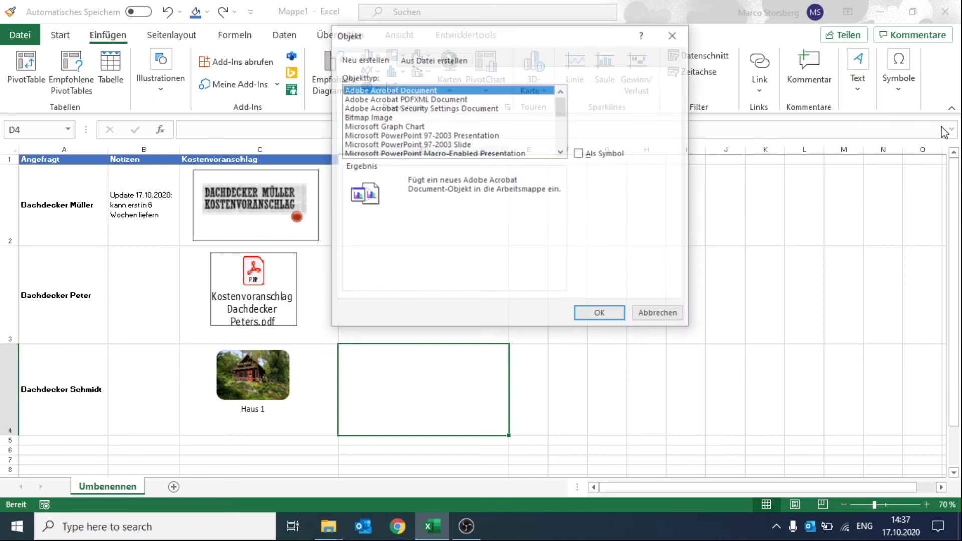
{"action": "left_click", "coordinate": [445, 60]}
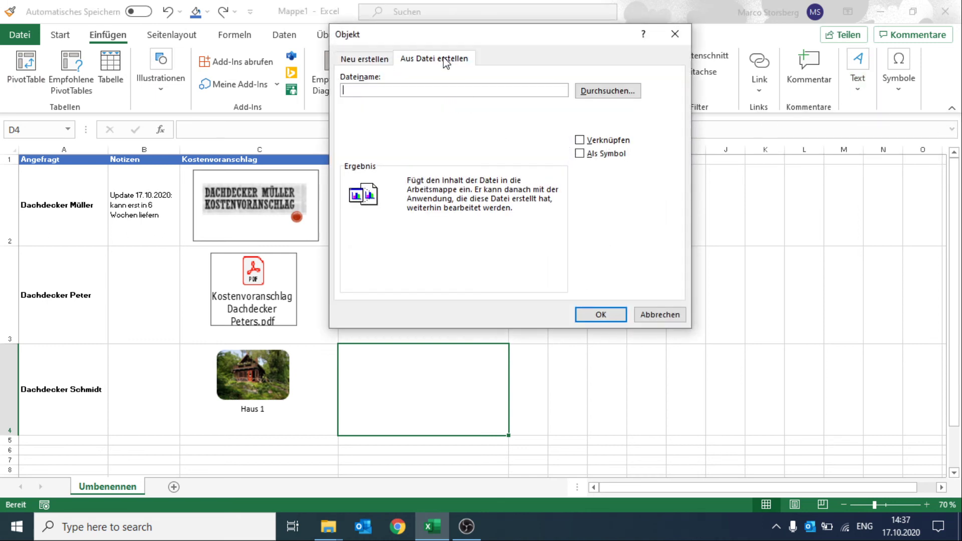
{"action": "left_click", "coordinate": [383, 60]}
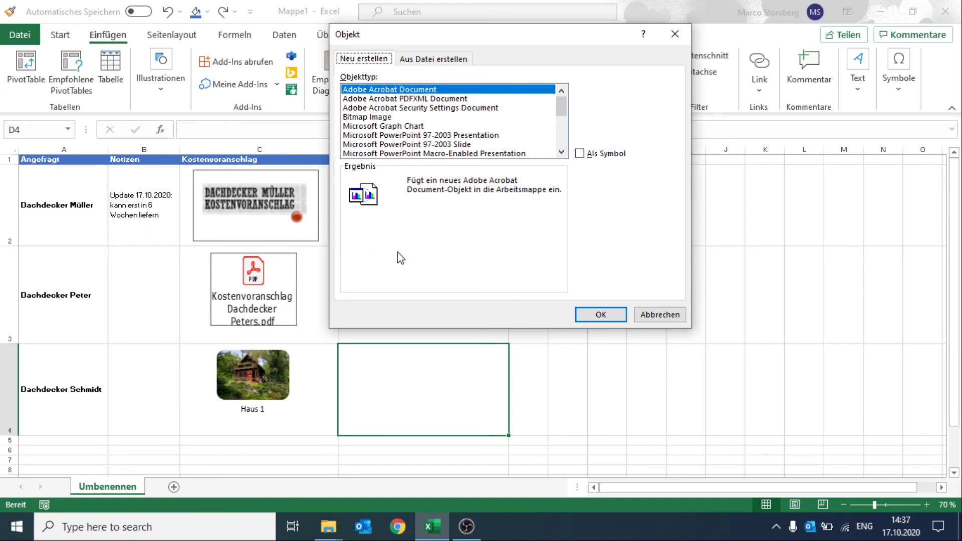
{"action": "left_click", "coordinate": [433, 58]}
{"action": "left_click", "coordinate": [607, 91]}
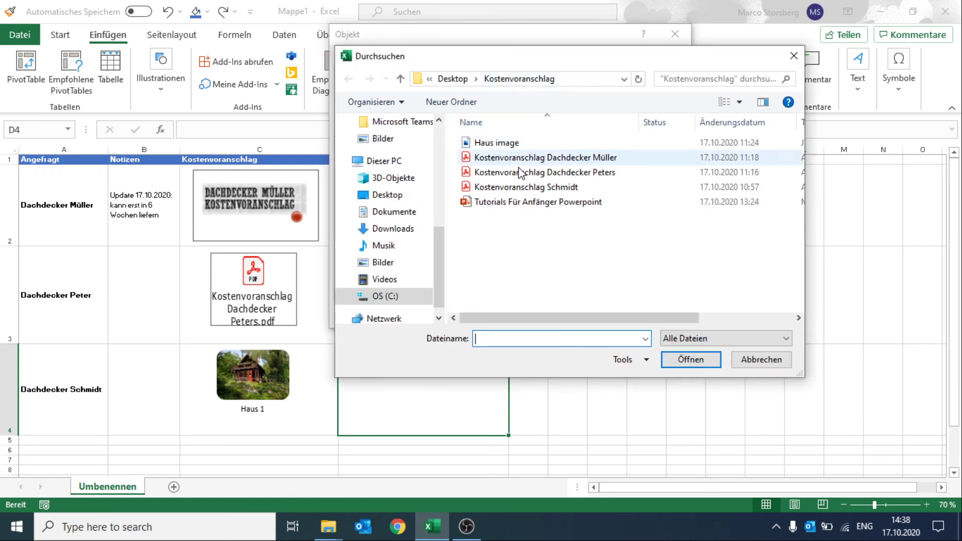
Step: Choose the 'Tutorials Für Anfänger Powerpoint' file in the Durchsuchen dialog and insert it
{"action": "left_click", "coordinate": [524, 203]}
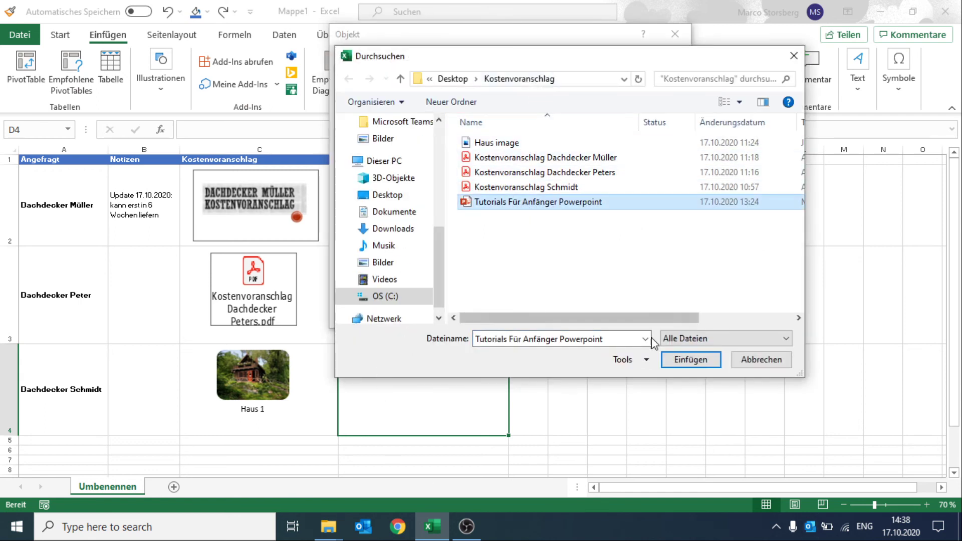
{"action": "left_click", "coordinate": [712, 366]}
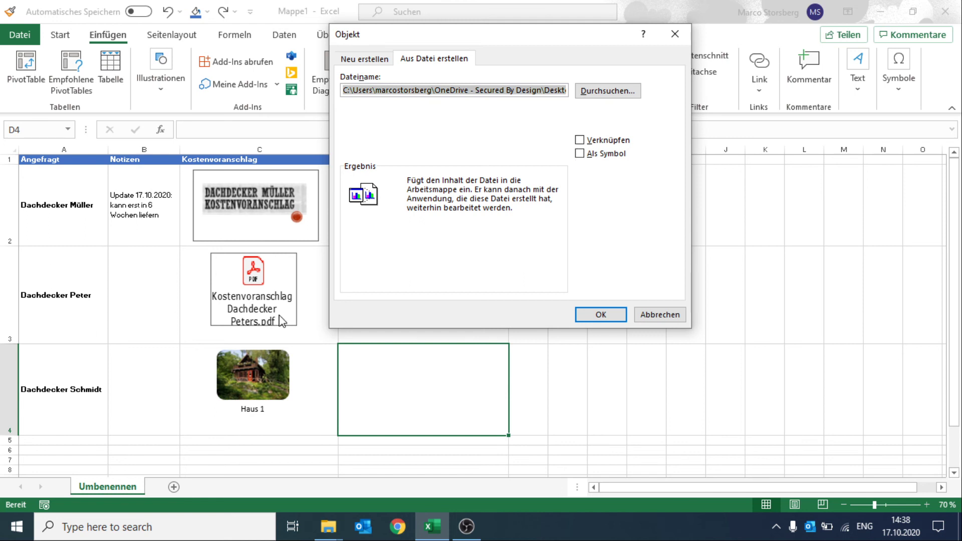
Step: Embed the 'Tutorials für Anfänger' slide, shrink it, and move it into cell D2
{"action": "left_click", "coordinate": [613, 318]}
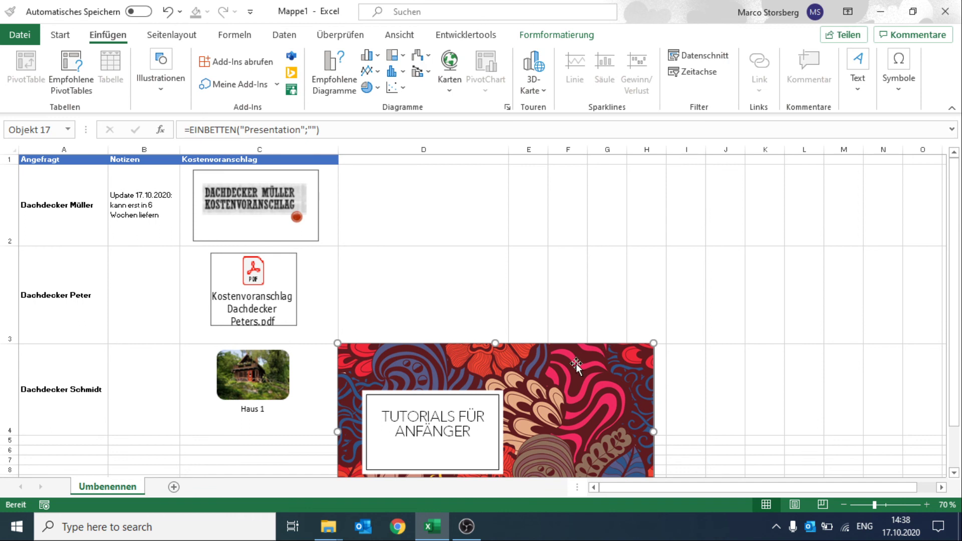
{"action": "left_click_drag", "start_coordinate": [667, 214], "coordinate": [538, 348]}
{"action": "mouse_move", "coordinate": [519, 296]}
{"action": "left_mouse_down"}
{"action": "mouse_move", "coordinate": [508, 256]}
{"action": "mouse_move", "coordinate": [470, 307]}
{"action": "mouse_move", "coordinate": [453, 215]}
{"action": "left_mouse_up"}
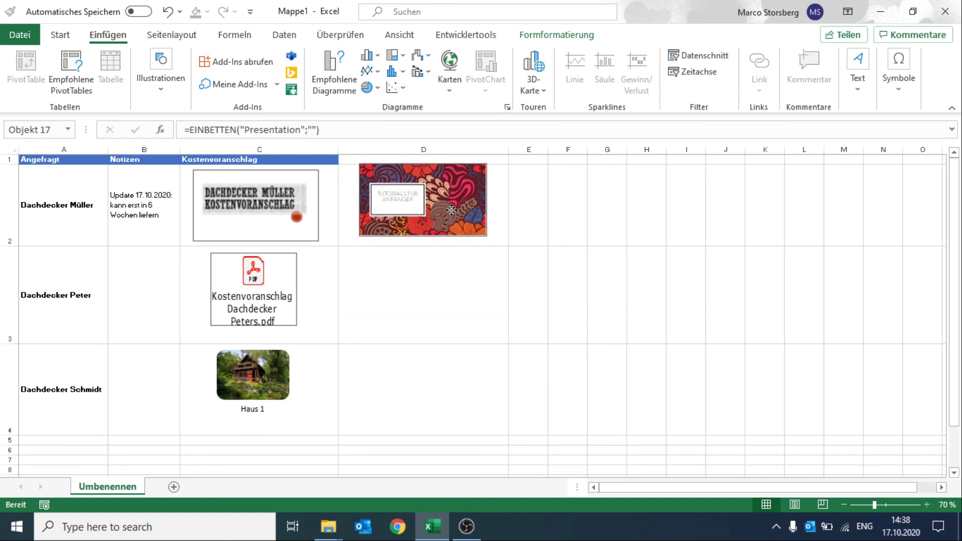
Step: Set the embedded slide's properties to 'Von Zellposition und -größe abhängig', then deselect it
{"action": "right_click", "coordinate": [484, 222]}
{"action": "left_click", "coordinate": [541, 374]}
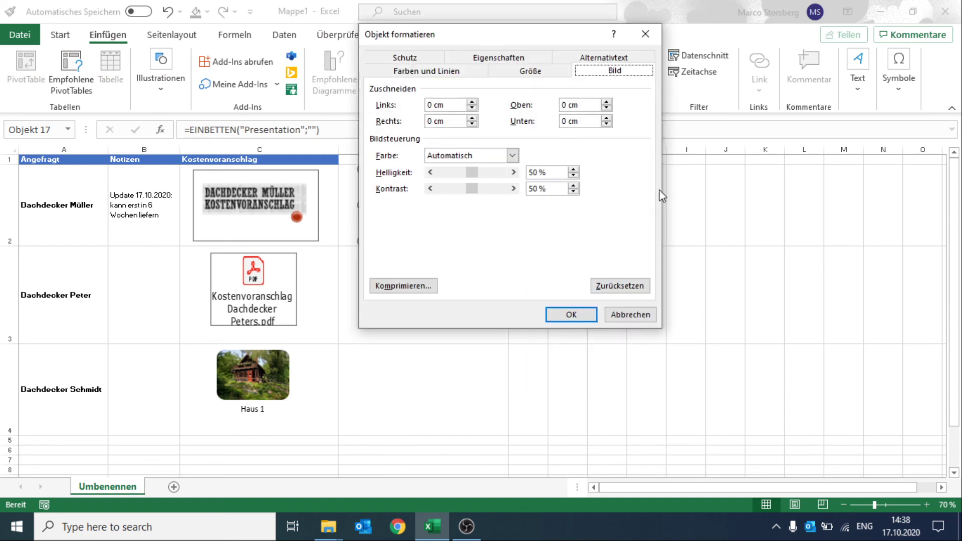
{"action": "left_click", "coordinate": [525, 59]}
{"action": "left_click", "coordinate": [435, 102]}
{"action": "left_click", "coordinate": [555, 314]}
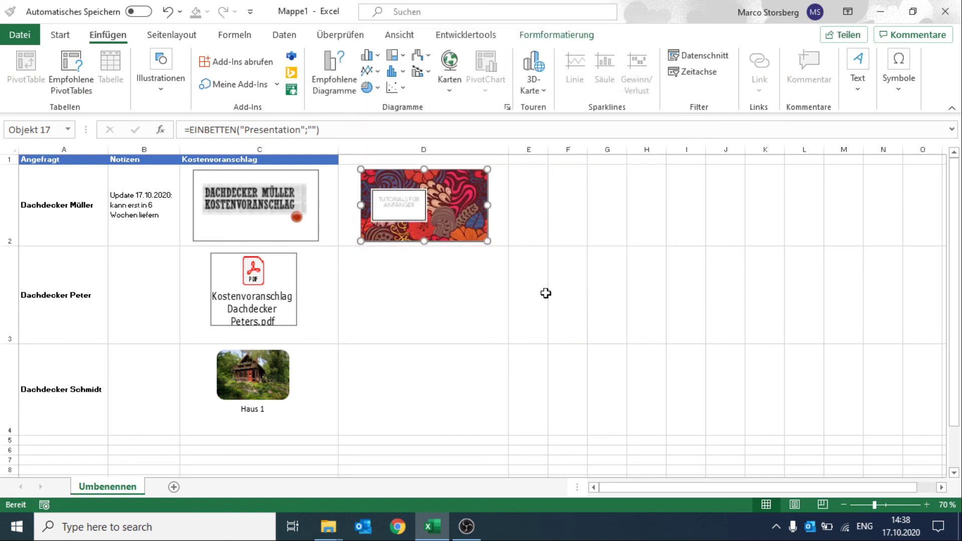
{"action": "left_click", "coordinate": [546, 293]}
Step: Select the embedded PowerPoint slide in cell D2
{"action": "left_click", "coordinate": [443, 217]}
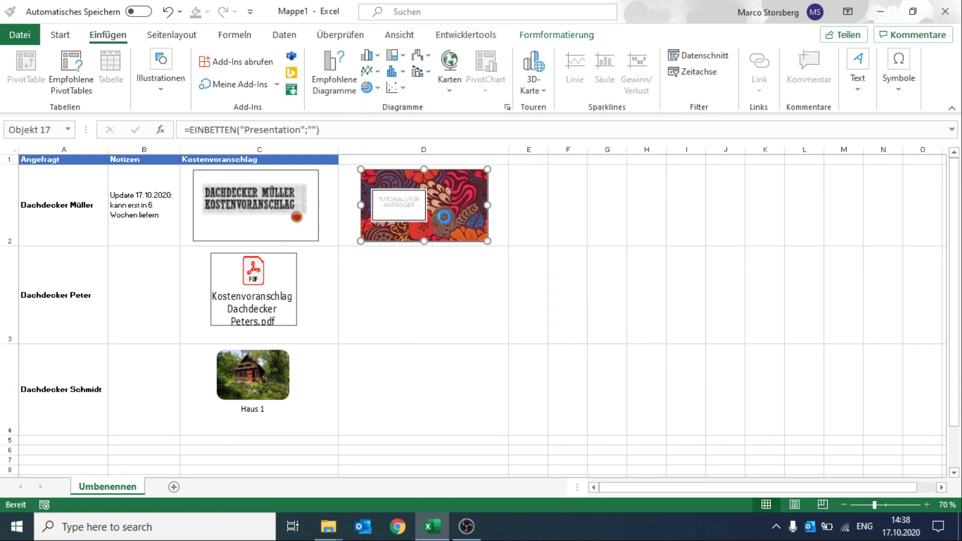